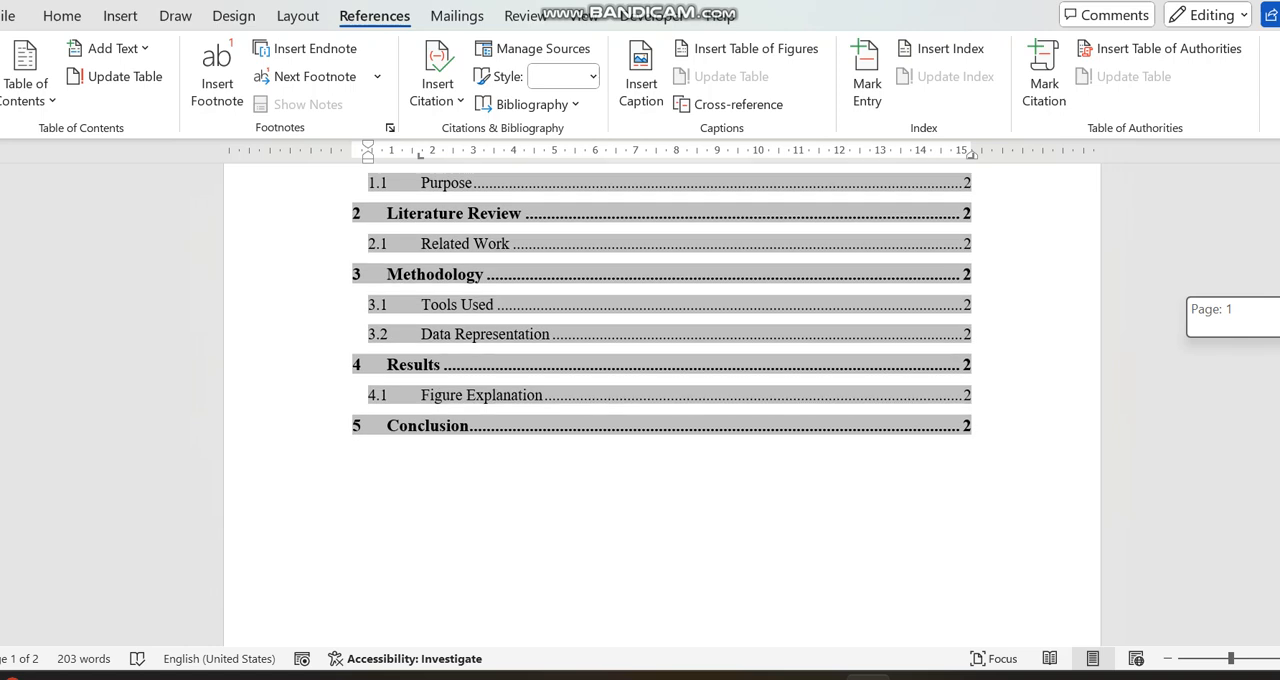
{"action": "scroll", "coordinate": [661, 370], "scroll_direction": "up", "scroll_amount": 4}
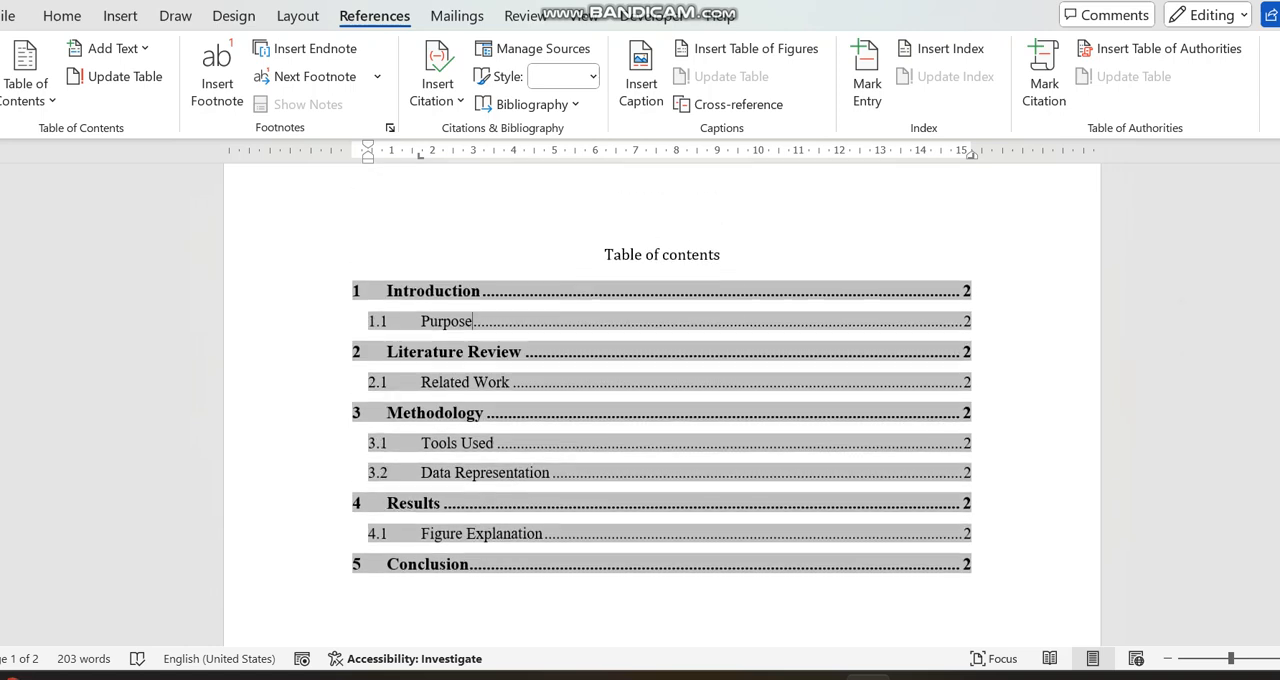
- Add a "List of tables" heading line above the "Table of contents" heading
{"action": "key", "text": "Up"}
{"action": "key", "text": "Up"}
{"action": "key", "text": "Return"}
{"action": "key", "text": "Up"}
{"action": "type", "text": "List of tables"}
- Add a "List of figures" heading on its own line below "List of tables"
{"action": "key", "text": "Return"}
{"action": "type", "text": "Ls"}
{"action": "key", "text": "BackSpace"}
{"action": "type", "text": "ist o"}
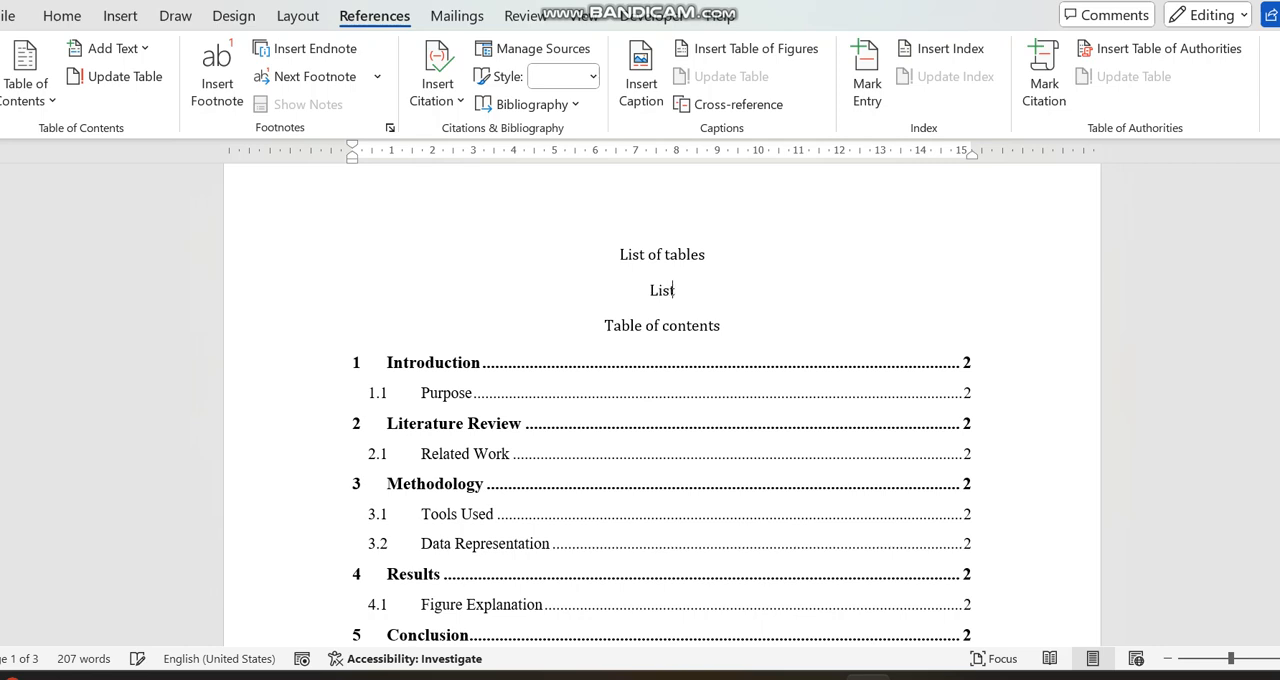
{"action": "type", "text": "f t"}
{"action": "key", "text": "BackSpace"}
{"action": "type", "text": "f"}
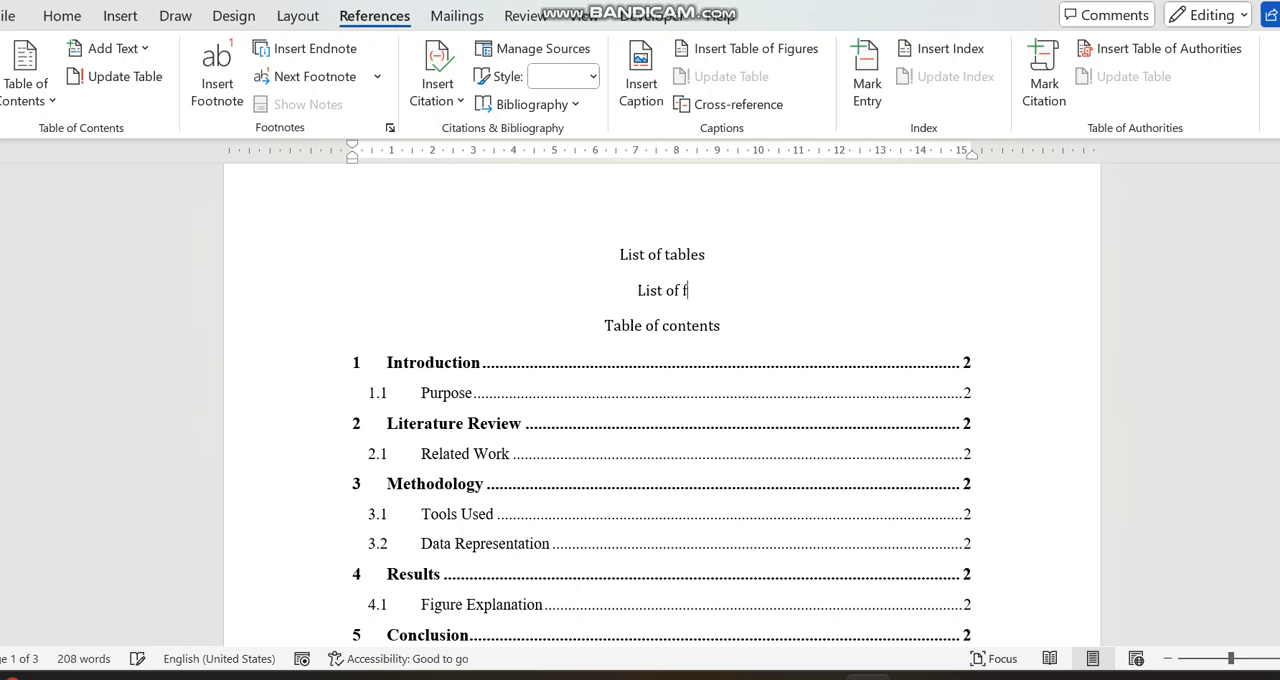
{"action": "type", "text": "igures"}
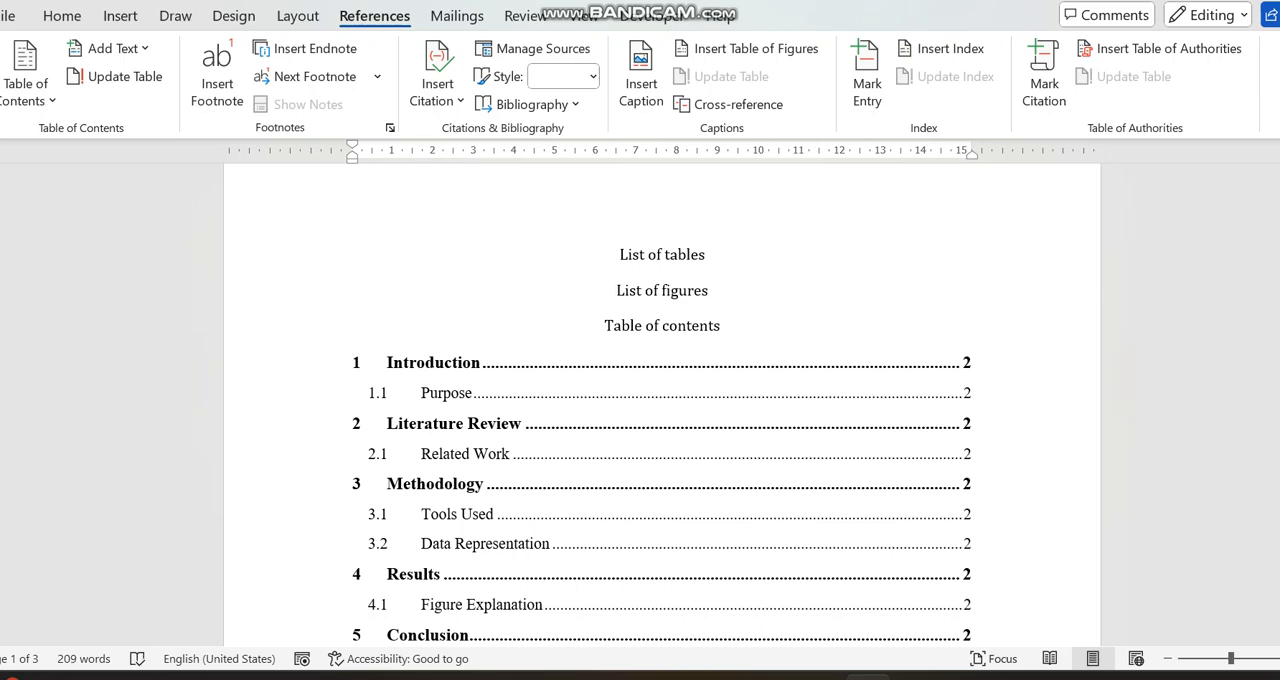
- Insert space after "List of tables" so that the "List of figures" heading starts on a new page
{"action": "left_click", "coordinate": [706, 255]}
{"action": "key", "text": "Return"}
{"action": "key", "text": "Return"}
{"action": "key", "text": "Return"}
{"action": "key", "text": "Return"}
{"action": "key", "text": "Return"}
{"action": "key", "text": "Return"}
{"action": "key", "text": "Return"}
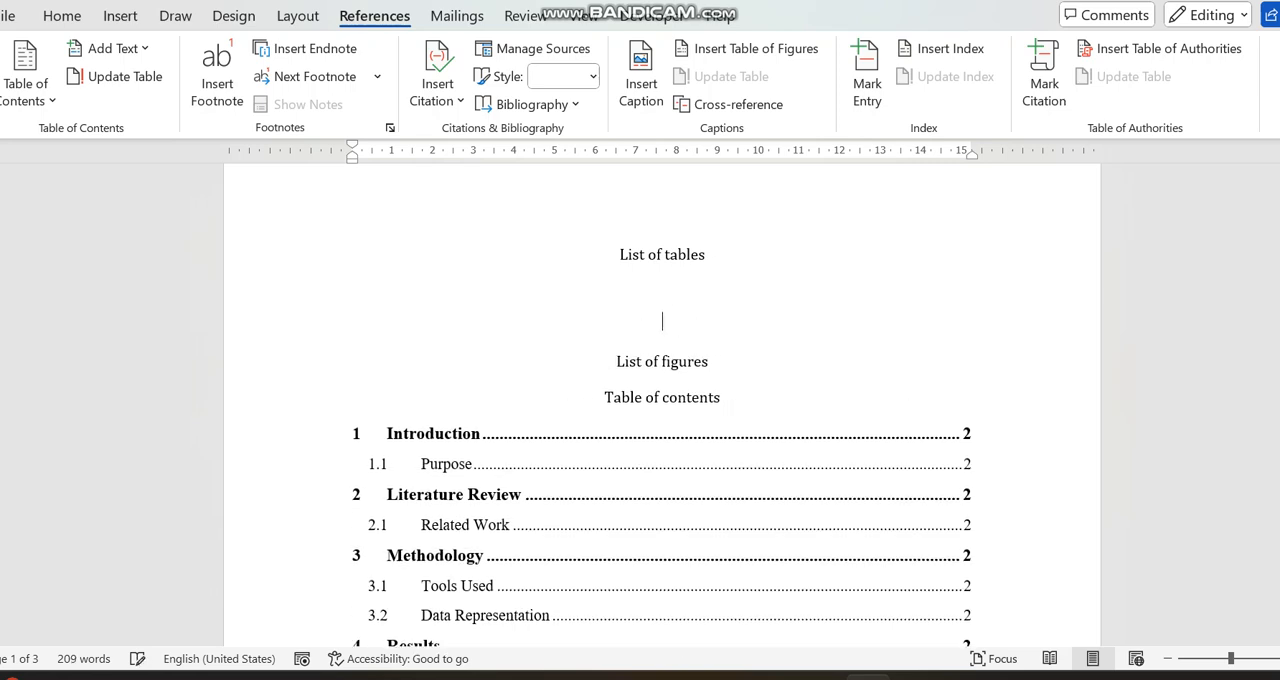
{"action": "key", "text": "Return"}
{"action": "key", "text": "Return"}
{"action": "key", "text": "Return"}
{"action": "key", "text": "Return"}
{"action": "key", "text": "Return"}
{"action": "key", "text": "Return"}
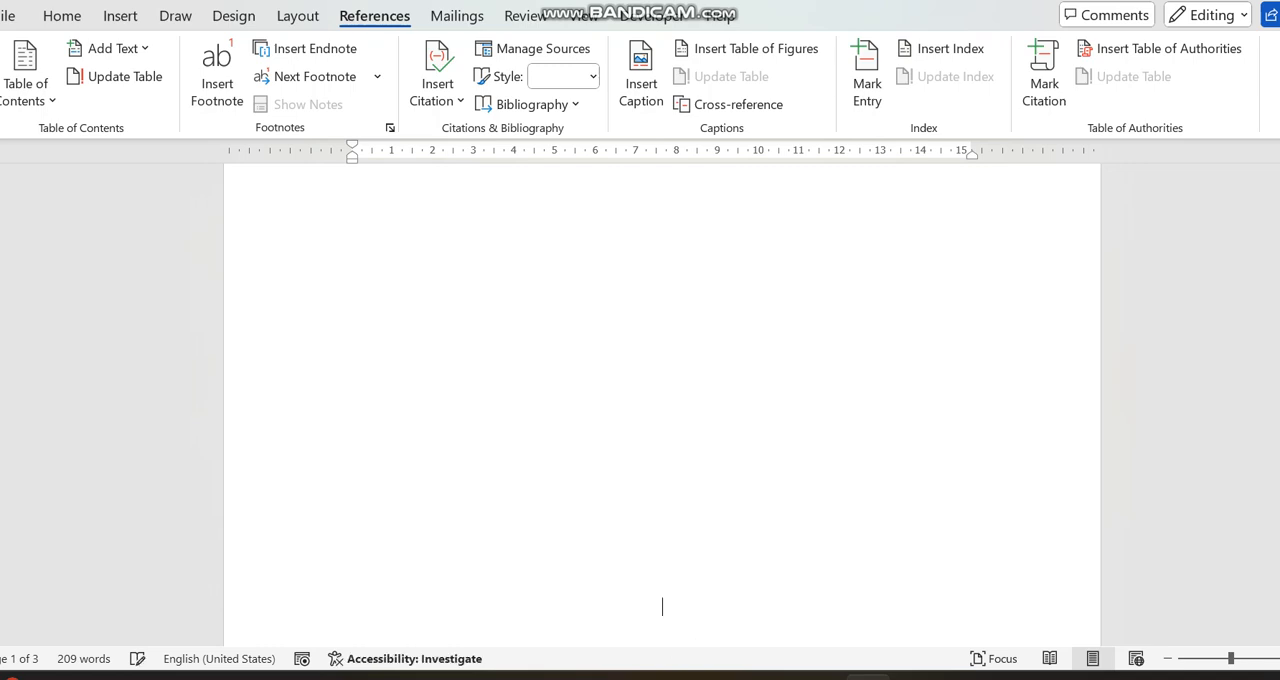
{"action": "key", "text": "ctrl+Return"}
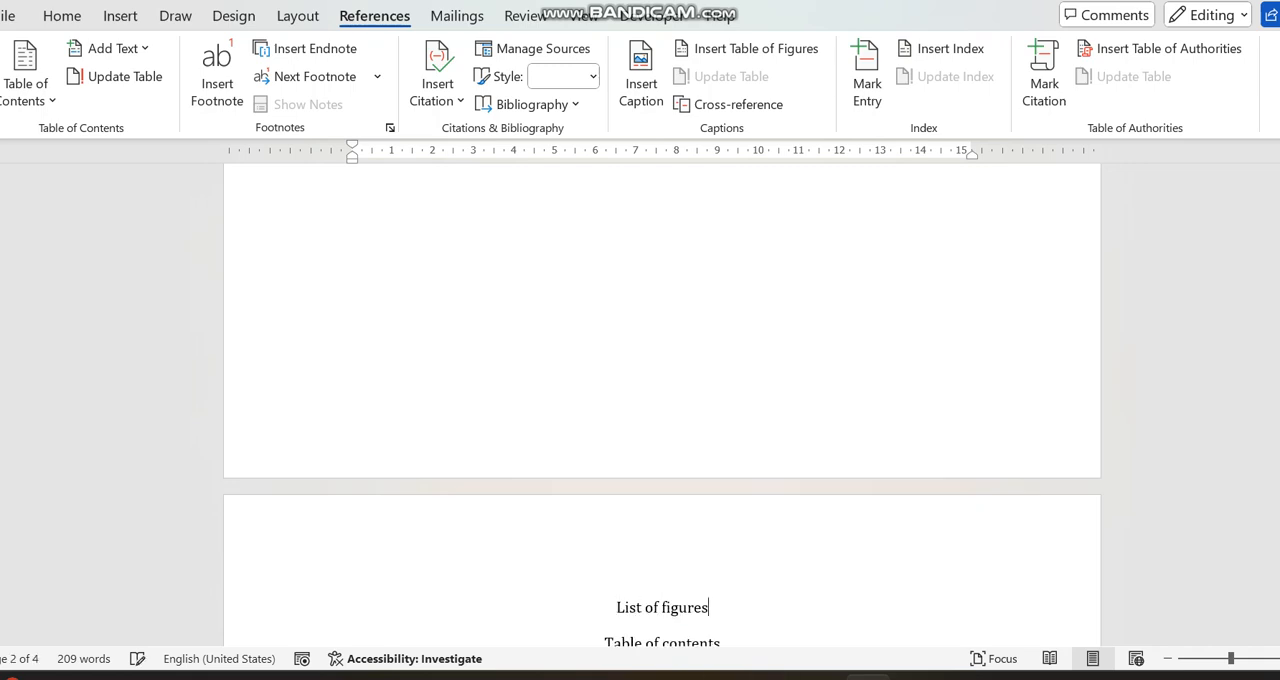
- Insert blank lines after "List of figures" so that the table of contents starts on its own page
{"action": "key", "text": "Return"}
{"action": "key", "text": "Return"}
{"action": "key", "text": "Return"}
{"action": "key", "text": "Return"}
{"action": "key", "text": "Return"}
{"action": "key", "text": "Return"}
{"action": "key", "text": "Return"}
{"action": "key", "text": "Return"}
{"action": "key", "text": "Return"}
{"action": "key", "text": "Return"}
{"action": "key", "text": "Return"}
{"action": "key", "text": "Return"}
{"action": "key", "text": "Return"}
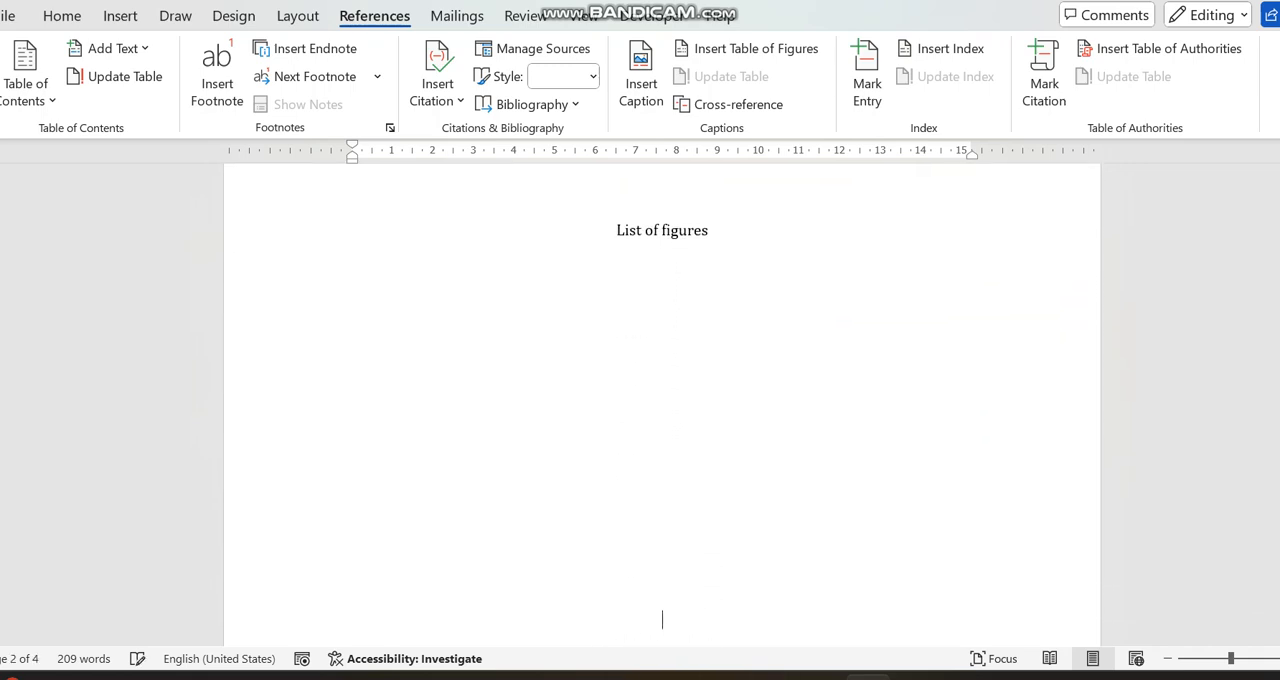
{"action": "key", "text": "Return"}
{"action": "key", "text": "Return"}
{"action": "key", "text": "Return"}
{"action": "key", "text": "Return"}
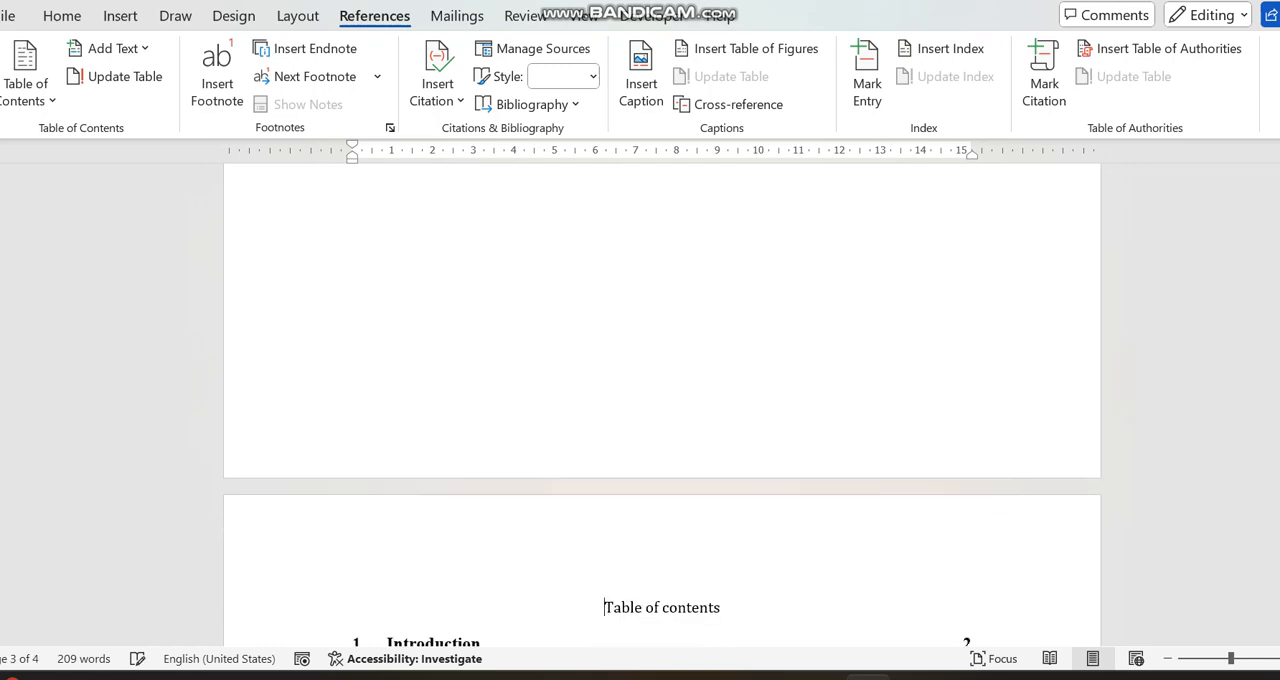
- Apply the bordered grid table style to the whole sample data table in section 3.2
{"action": "scroll", "coordinate": [661, 400], "scroll_direction": "down", "scroll_amount": 15}
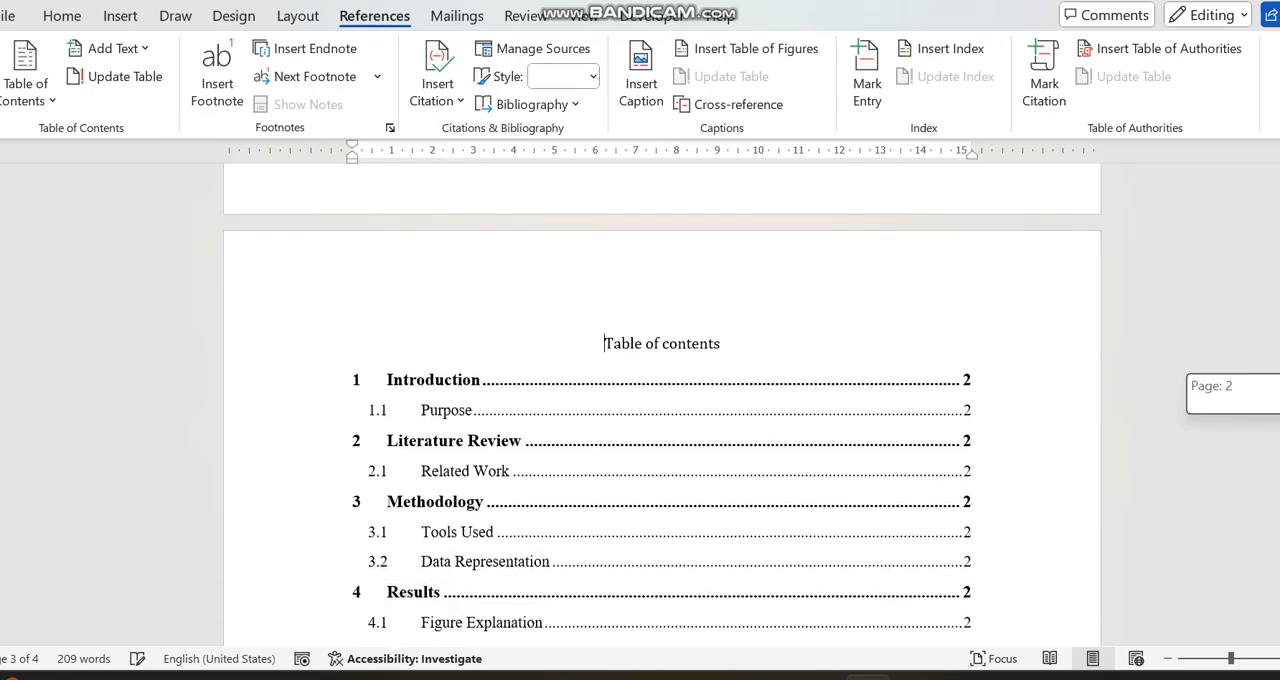
{"action": "scroll", "coordinate": [661, 400], "scroll_direction": "down", "scroll_amount": 10}
{"action": "scroll", "coordinate": [661, 400], "scroll_direction": "up", "scroll_amount": 3}
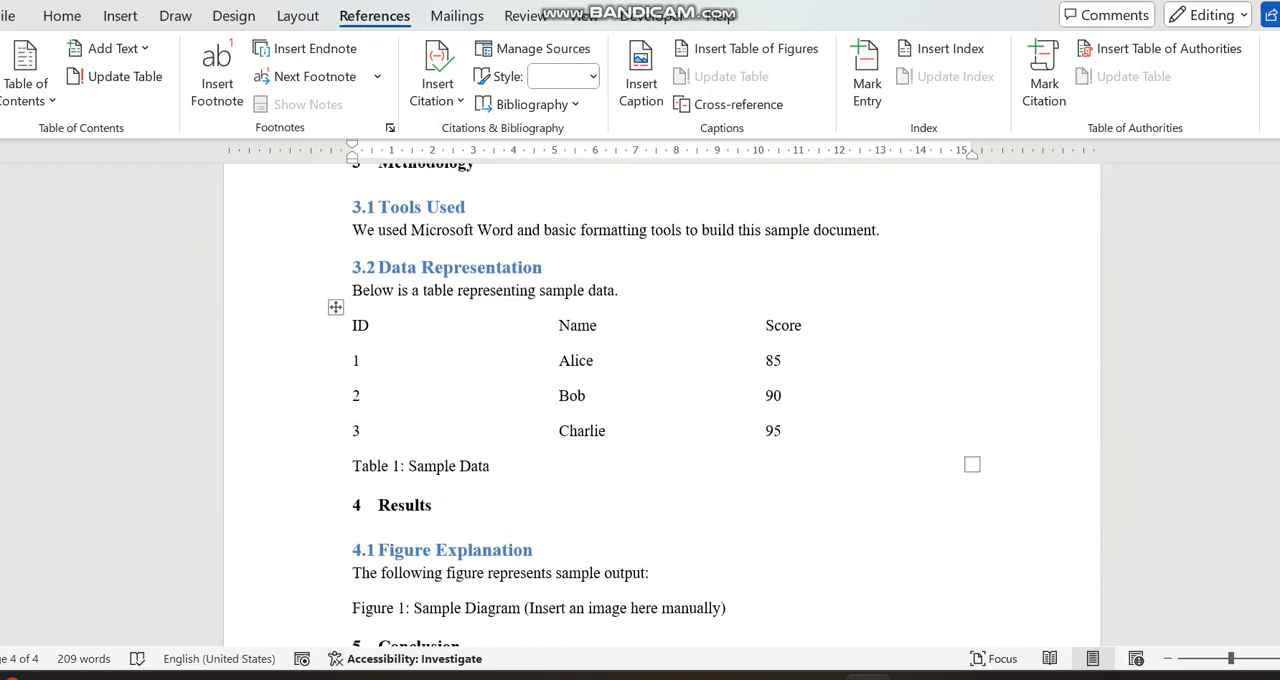
{"action": "left_click", "coordinate": [335, 307]}
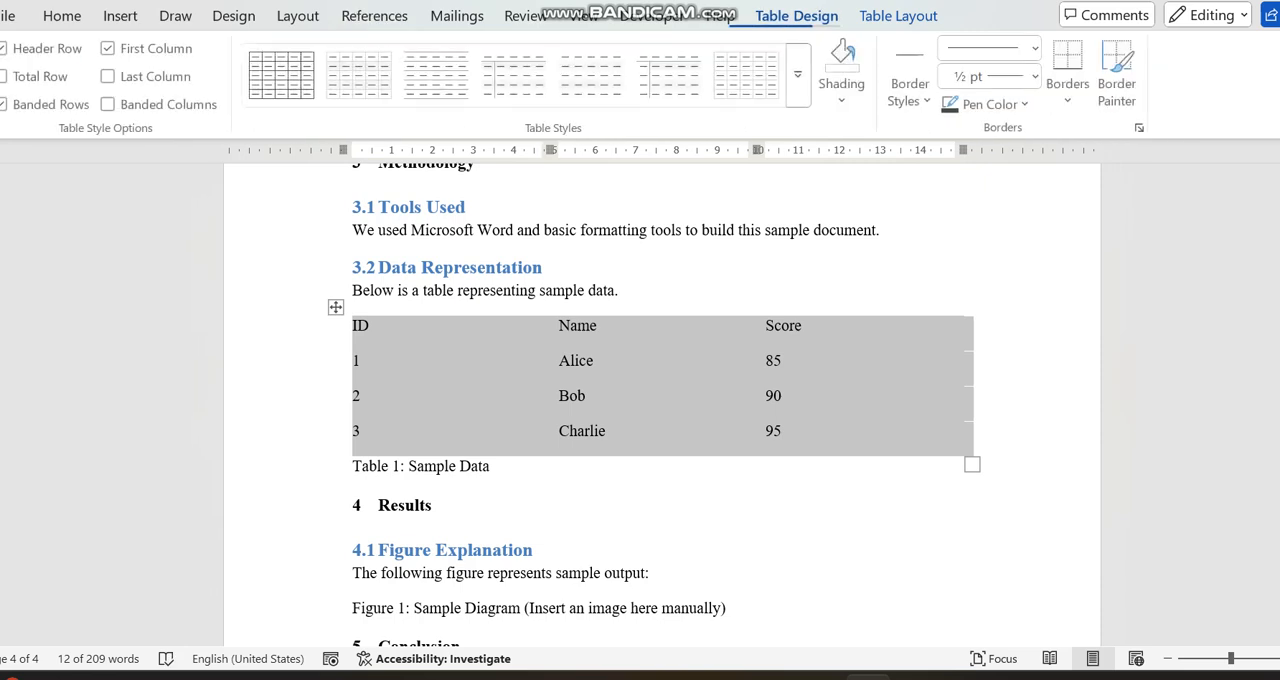
{"action": "left_click", "coordinate": [283, 75]}
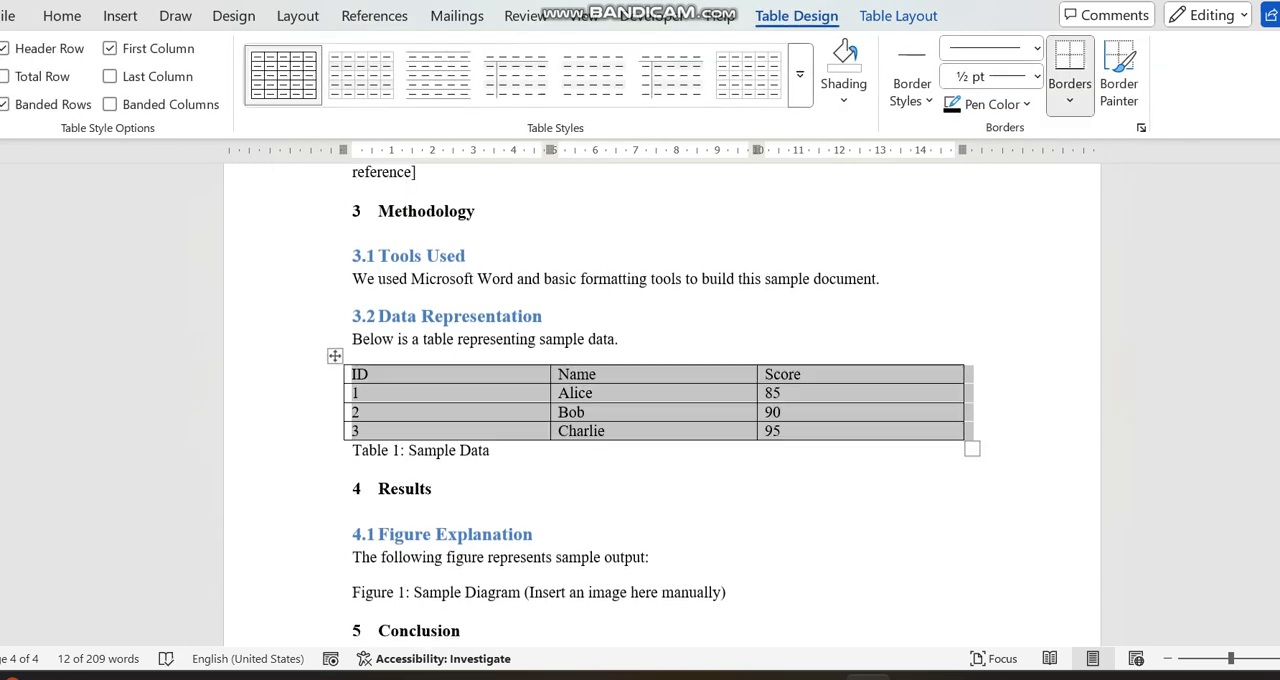
- Start a caption in front of the "Table 1: Sample Data" text and set its label to Table
{"action": "left_click", "coordinate": [491, 451]}
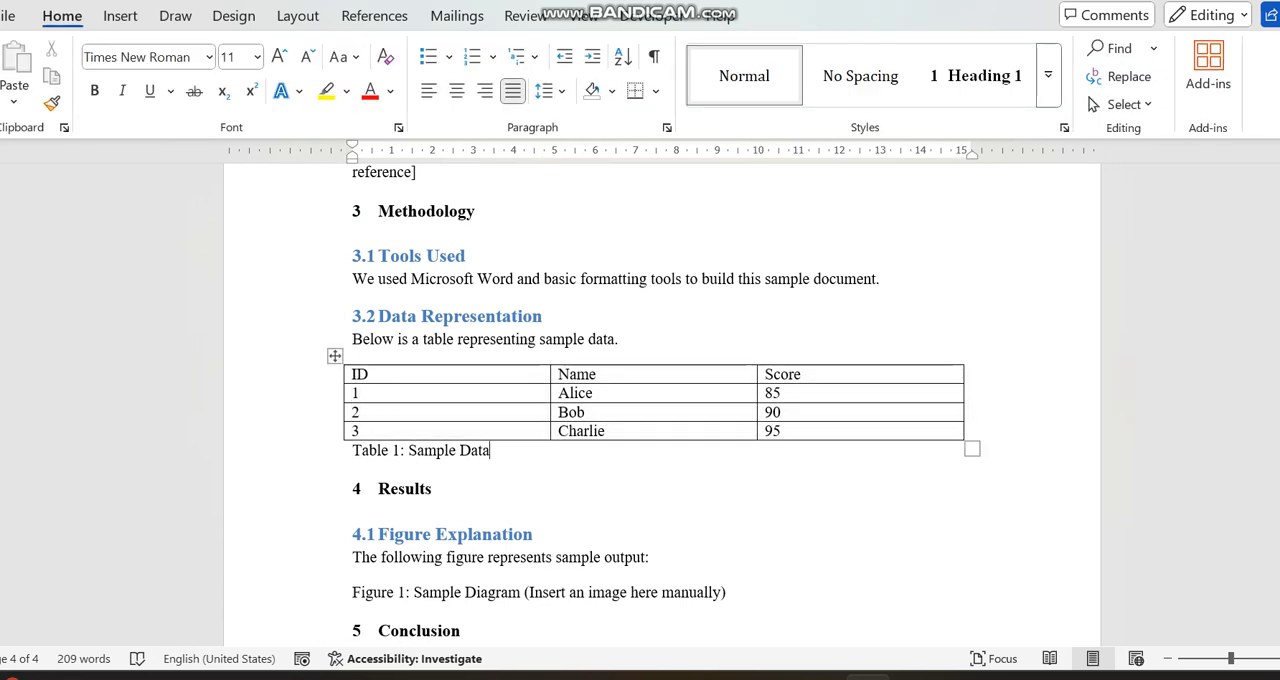
{"action": "key", "text": "Home"}
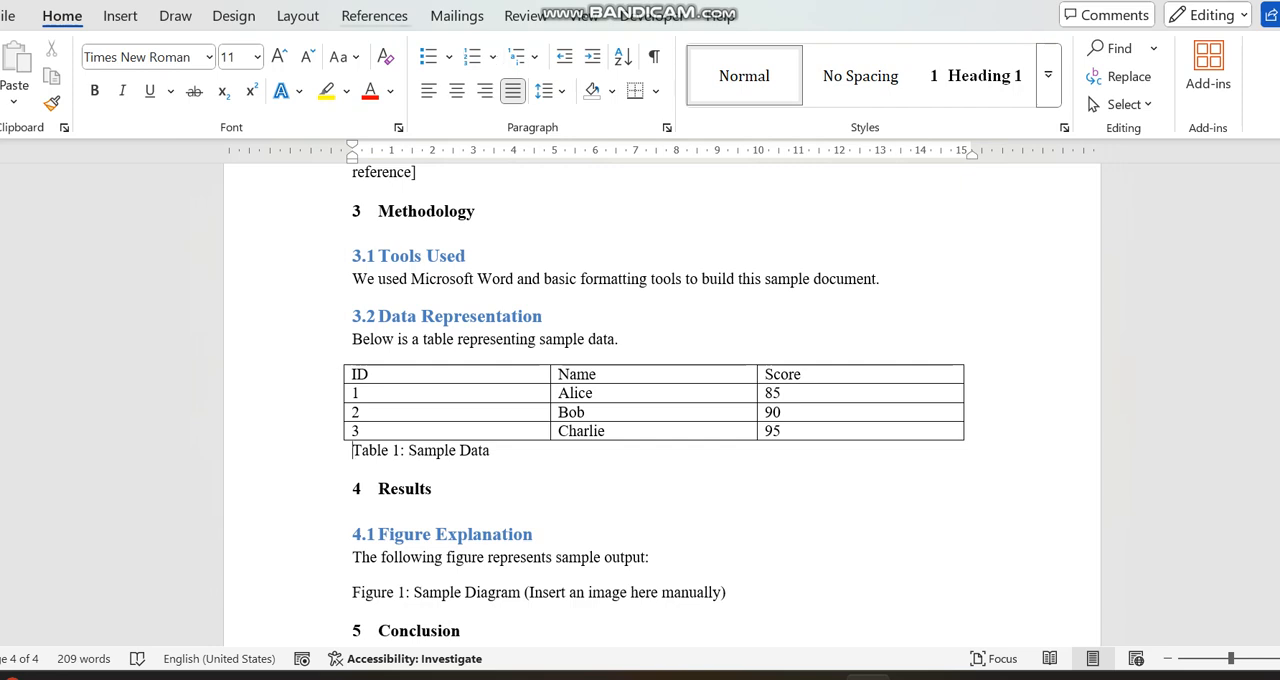
{"action": "left_click", "coordinate": [374, 16]}
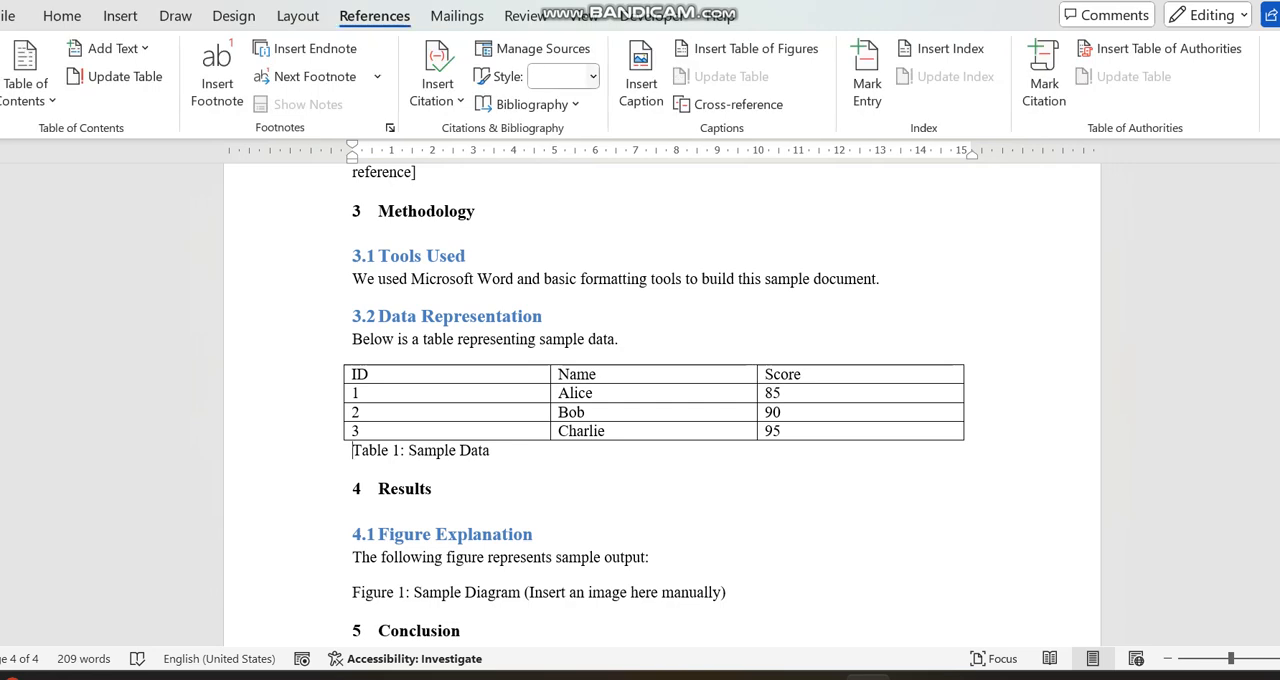
{"action": "left_click", "coordinate": [641, 80]}
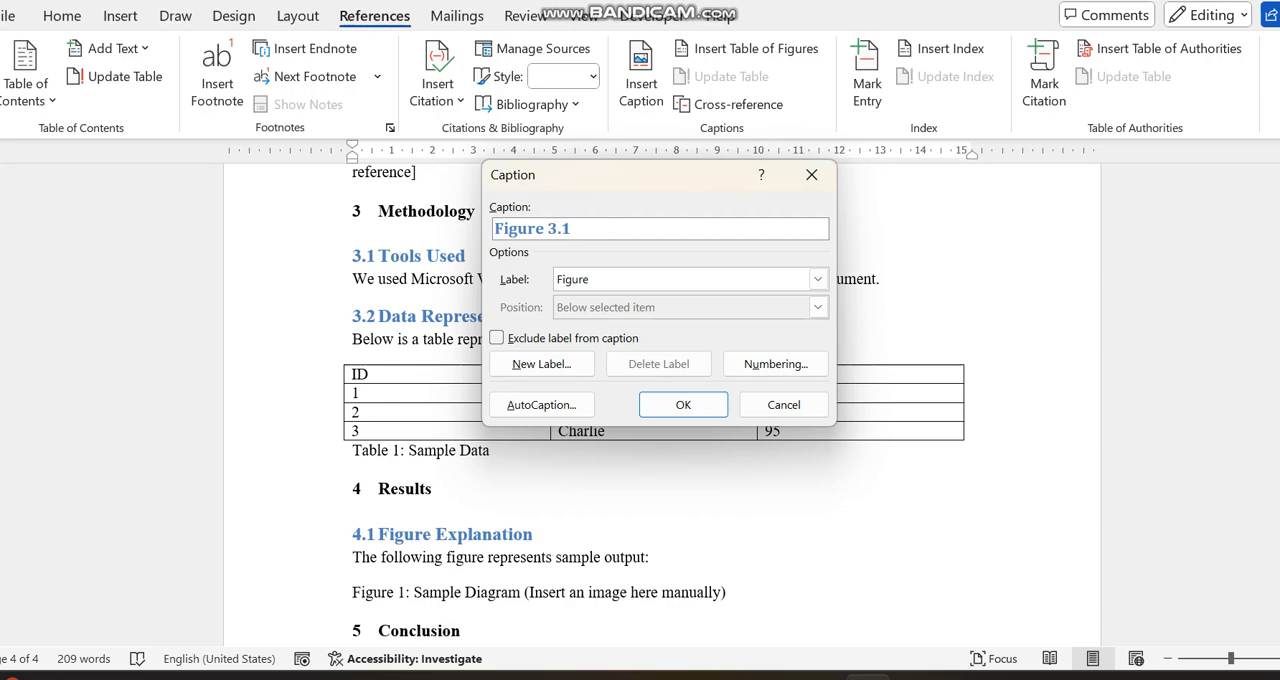
{"action": "left_click", "coordinate": [818, 279]}
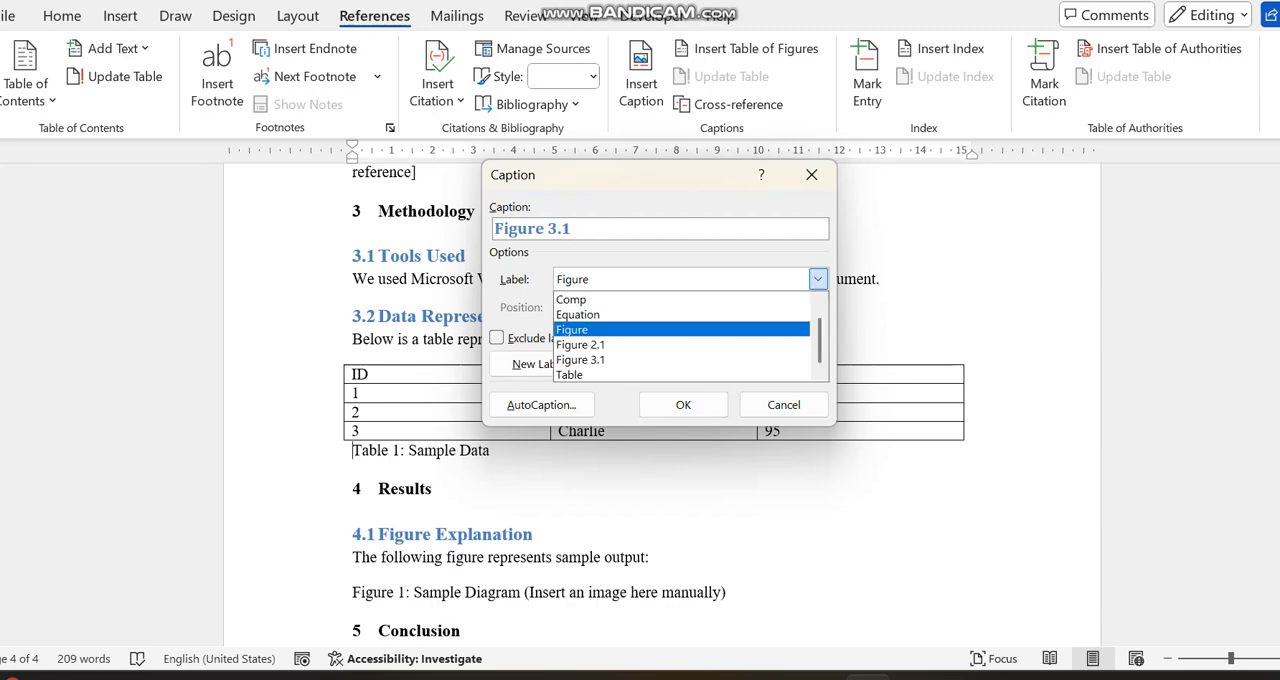
{"action": "left_click", "coordinate": [640, 375]}
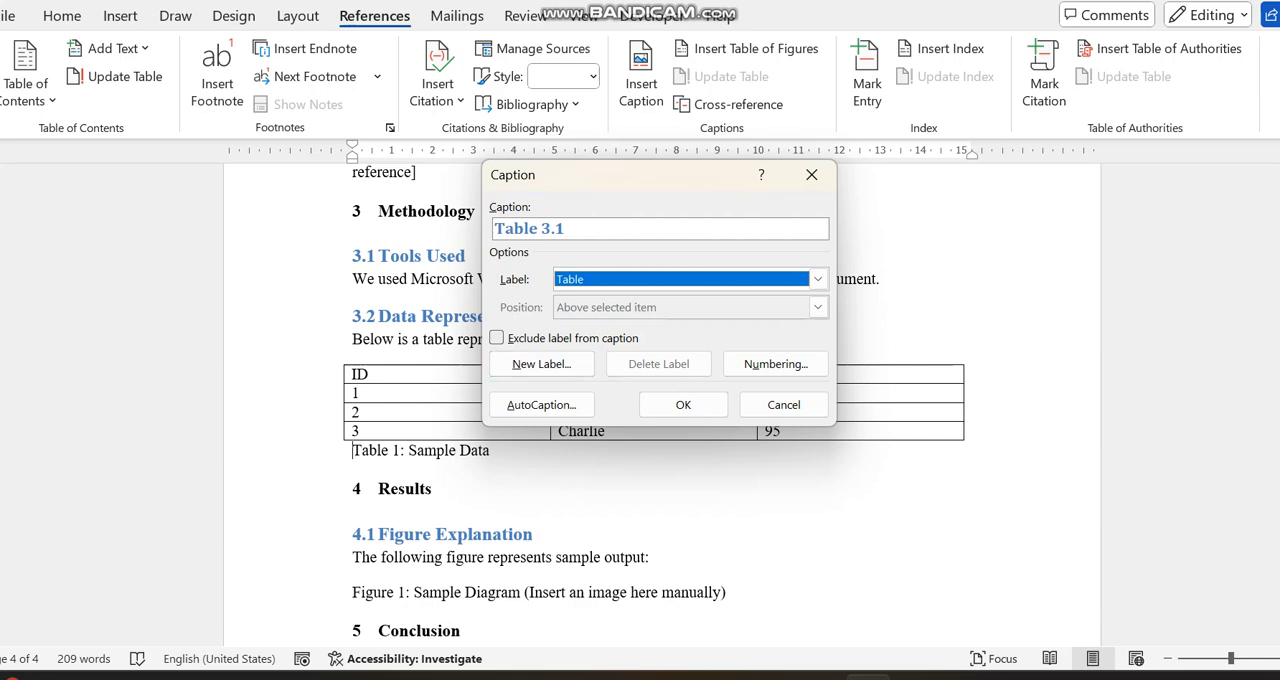
- Try excluding the label from the caption, restore it, and turn off the chapter number in the caption numbering
{"action": "key", "text": "Tab"}
{"action": "key", "text": "space"}
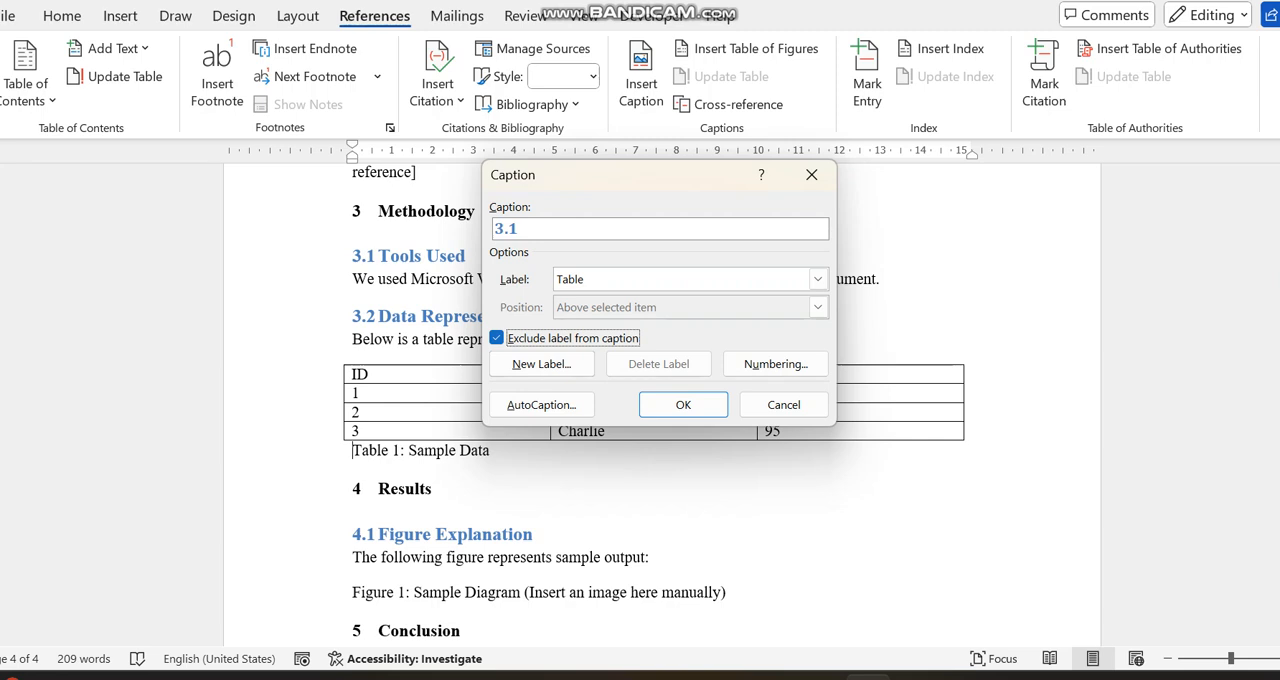
{"action": "key", "text": "space"}
{"action": "key", "text": "Tab"}
{"action": "key", "text": "Tab"}
{"action": "key", "text": "Return"}
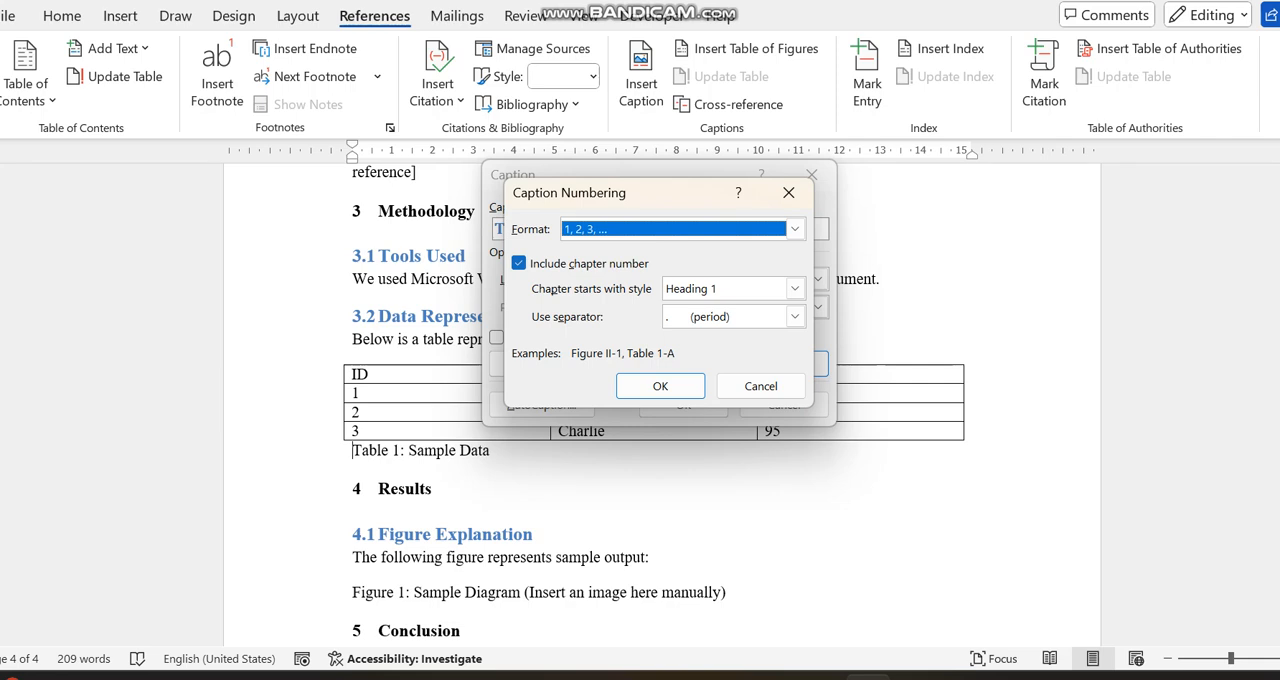
{"action": "left_click", "coordinate": [519, 263]}
{"action": "left_click", "coordinate": [660, 386]}
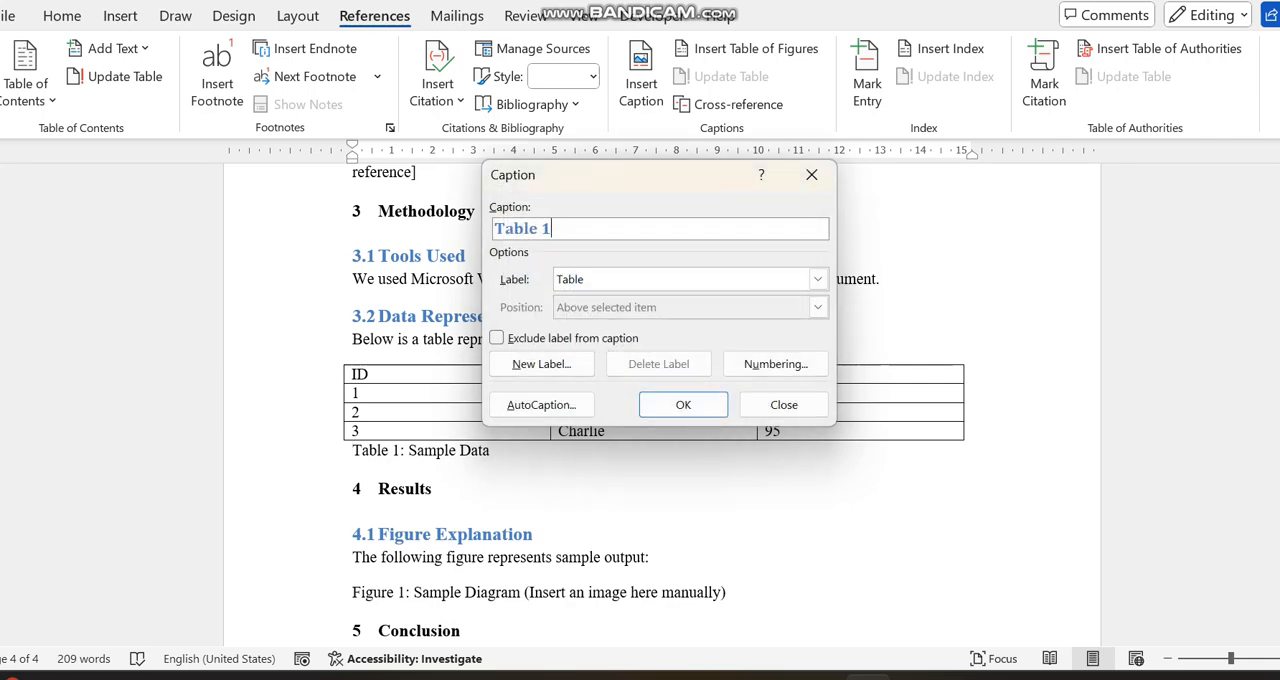
- Include the chapter number in the caption numbering with a period separator and insert the "Table 3.1" caption
{"action": "left_click", "coordinate": [776, 364]}
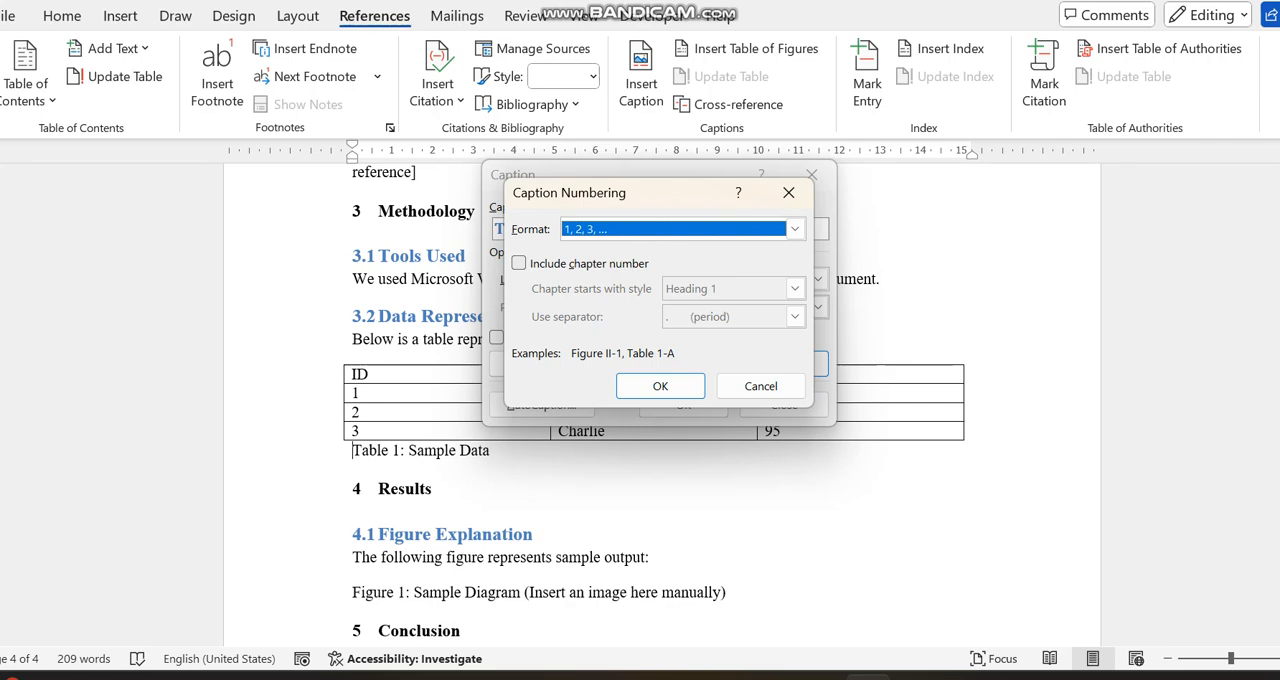
{"action": "key", "text": "alt+c"}
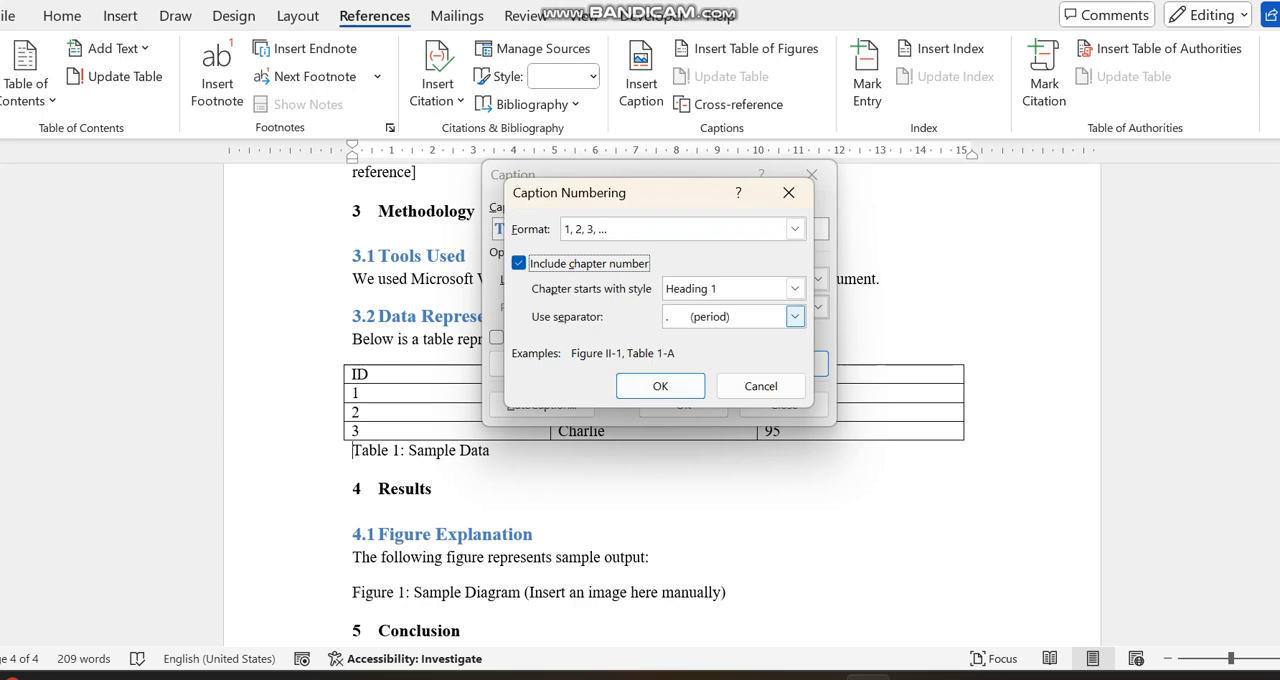
{"action": "left_click", "coordinate": [794, 316]}
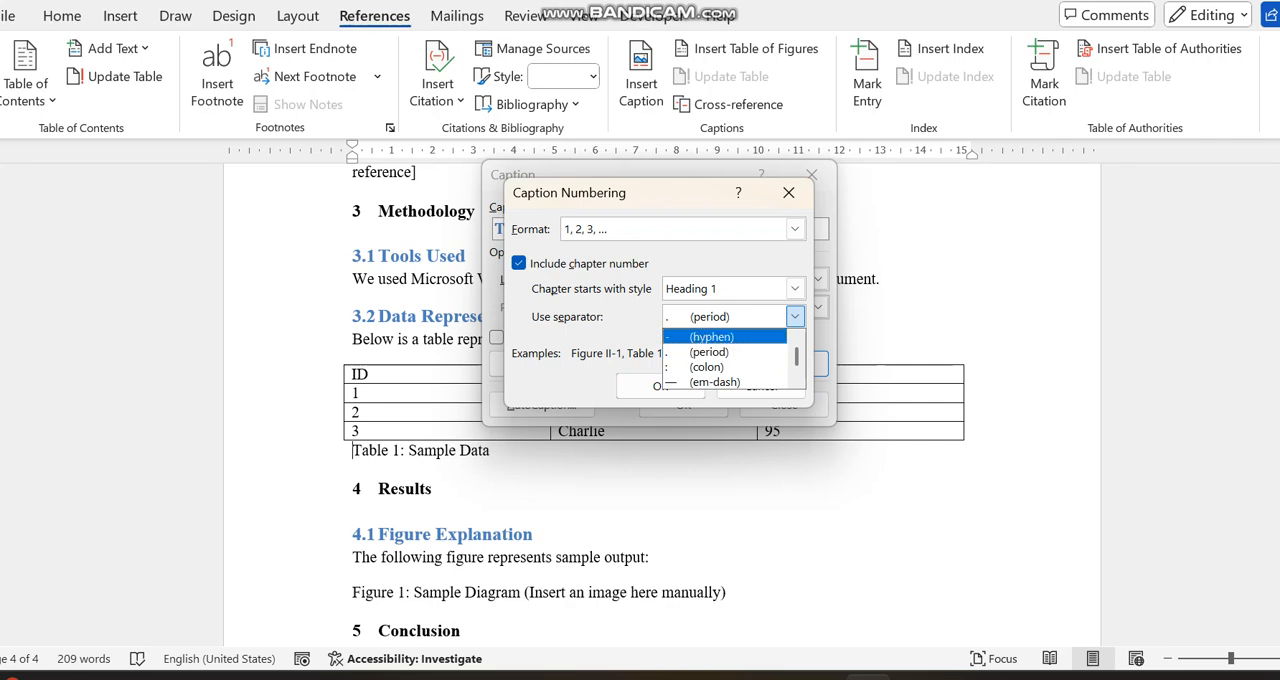
{"action": "key", "text": "Down"}
{"action": "key", "text": "Down"}
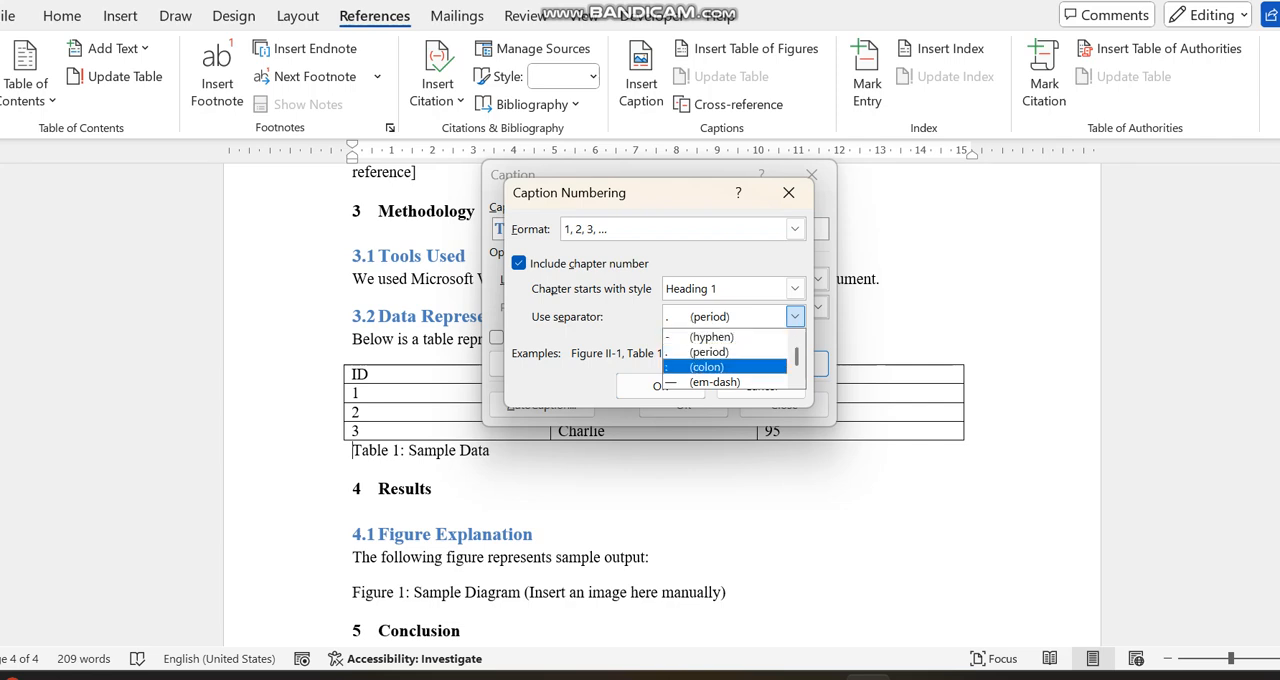
{"action": "key", "text": "Up"}
{"action": "key", "text": "Up"}
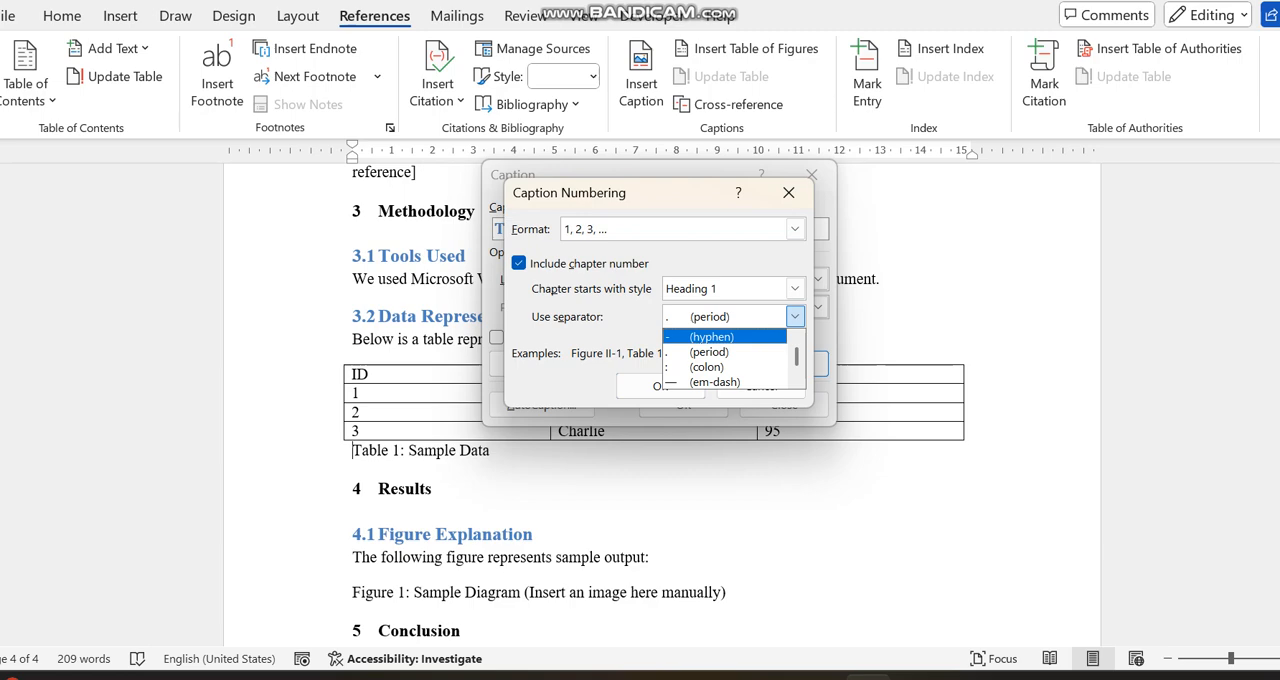
{"action": "key", "text": "Down"}
{"action": "key", "text": "Return"}
{"action": "key", "text": "Return"}
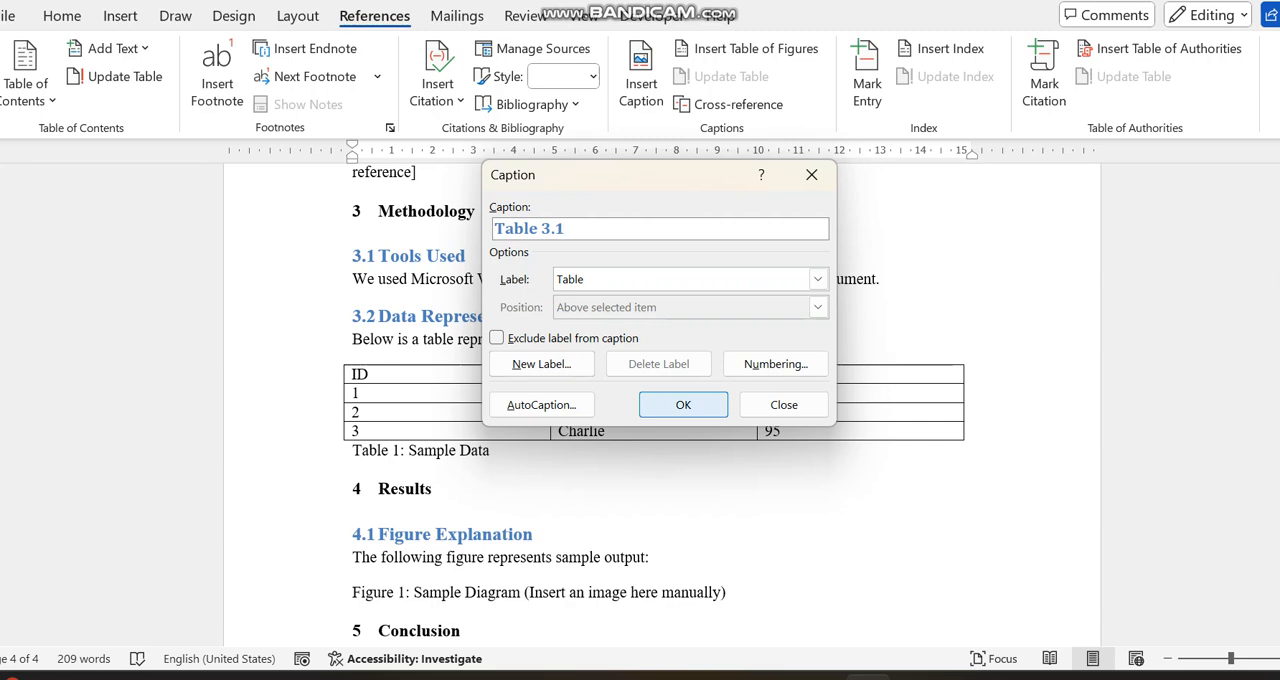
{"action": "key", "text": "Return"}
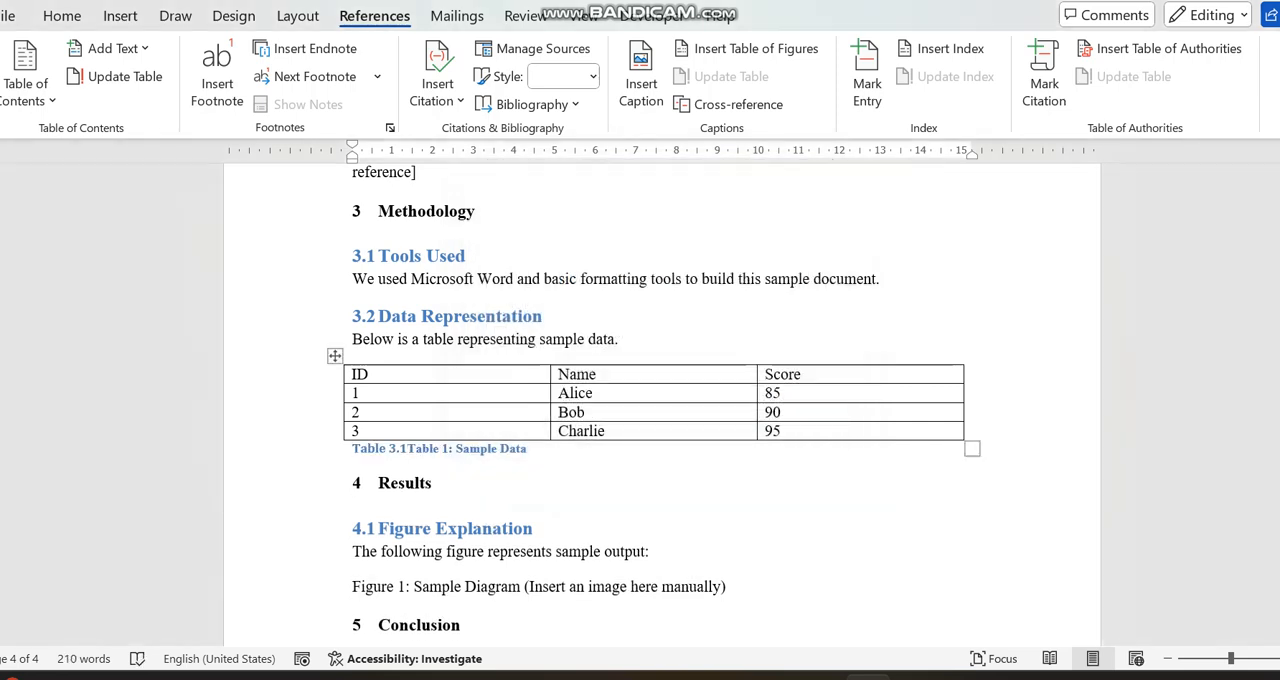
- Delete the redundant "Table 1:" text so that the caption reads "Table 3.1 Sample Data"
{"action": "key", "text": "Delete"}
{"action": "key", "text": "Delete"}
{"action": "key", "text": "Delete"}
{"action": "key", "text": "Delete"}
{"action": "key", "text": "Delete"}
{"action": "key", "text": "Delete"}
{"action": "key", "text": "Delete"}
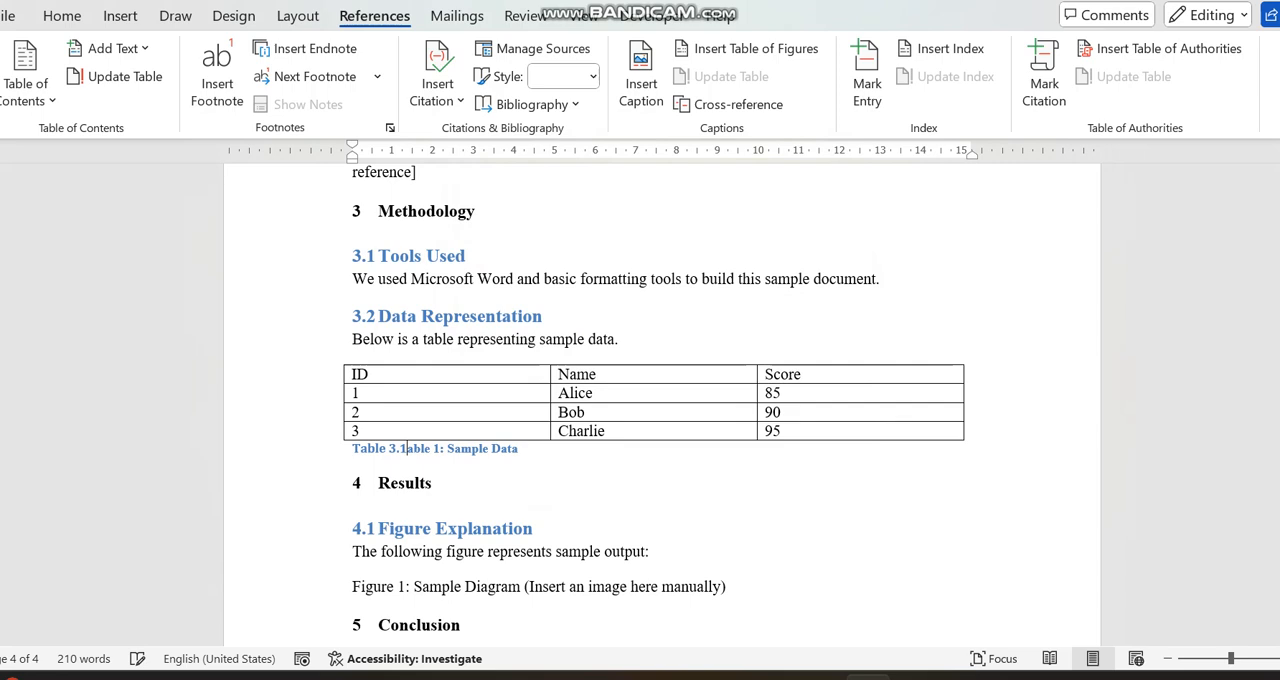
{"action": "key", "text": "Delete"}
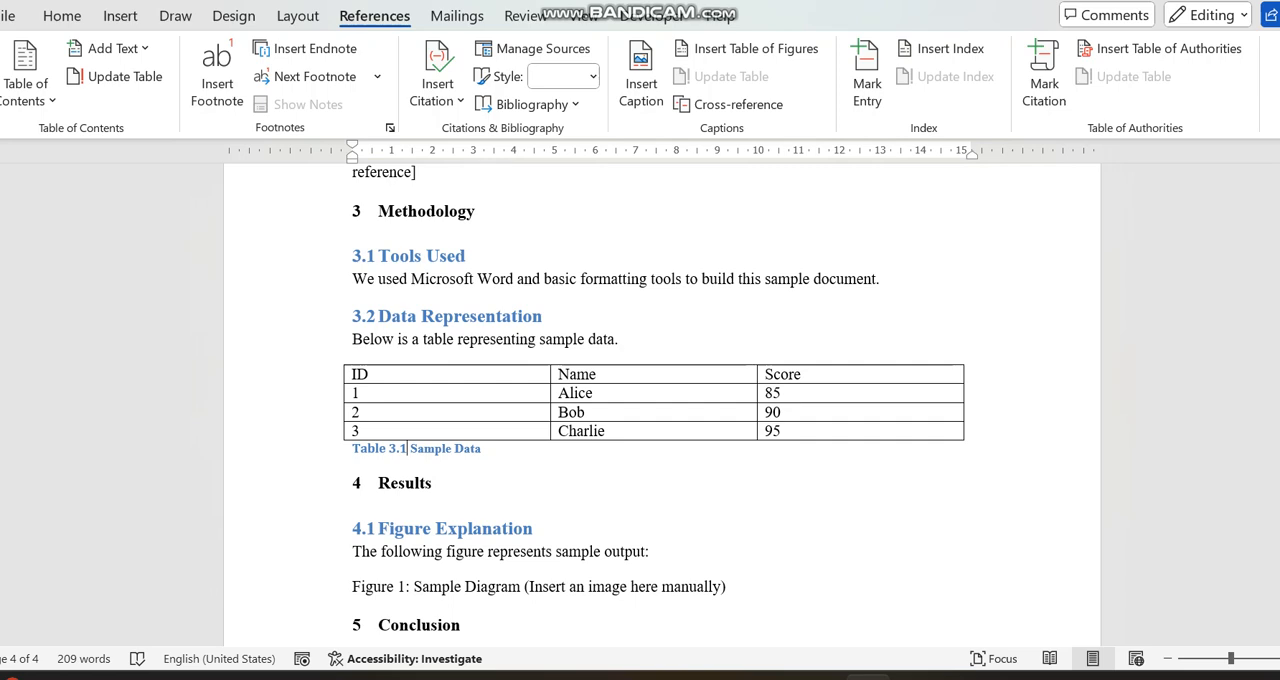
- Format the "Table 3.1 Sample Data" caption in Times New Roman, size 11
{"action": "left_click_drag", "start_coordinate": [482, 448], "coordinate": [352, 448]}
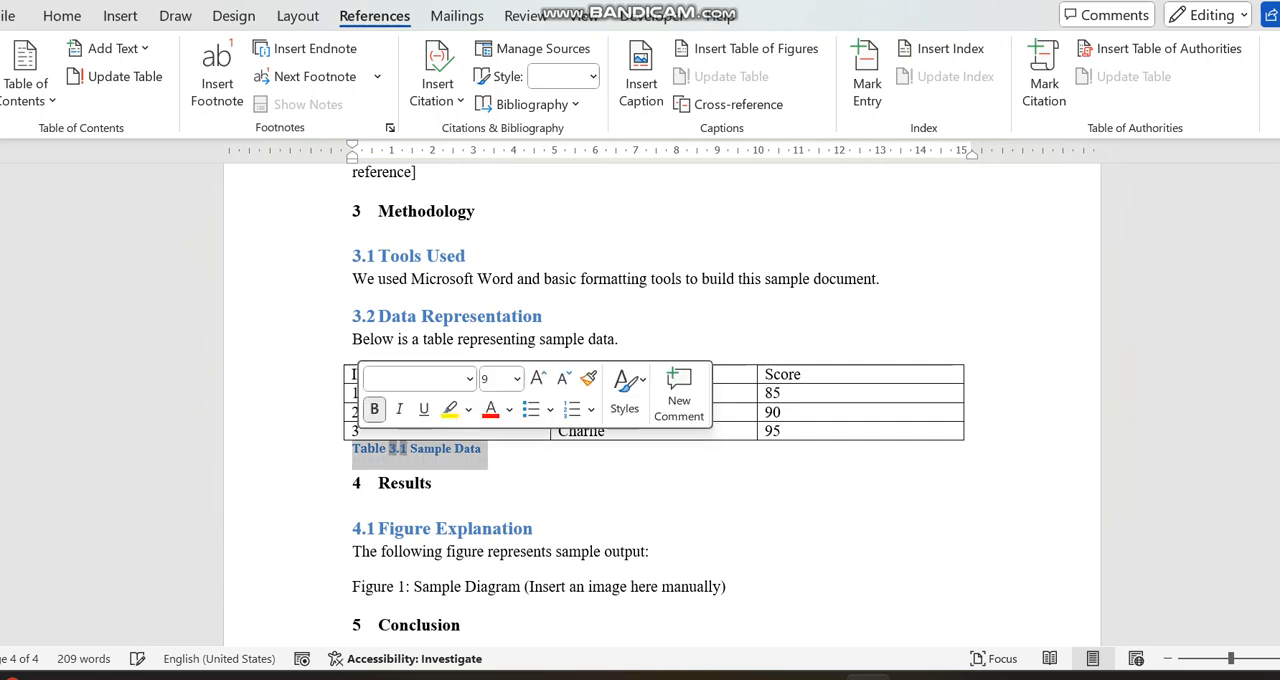
{"action": "left_click", "coordinate": [62, 16]}
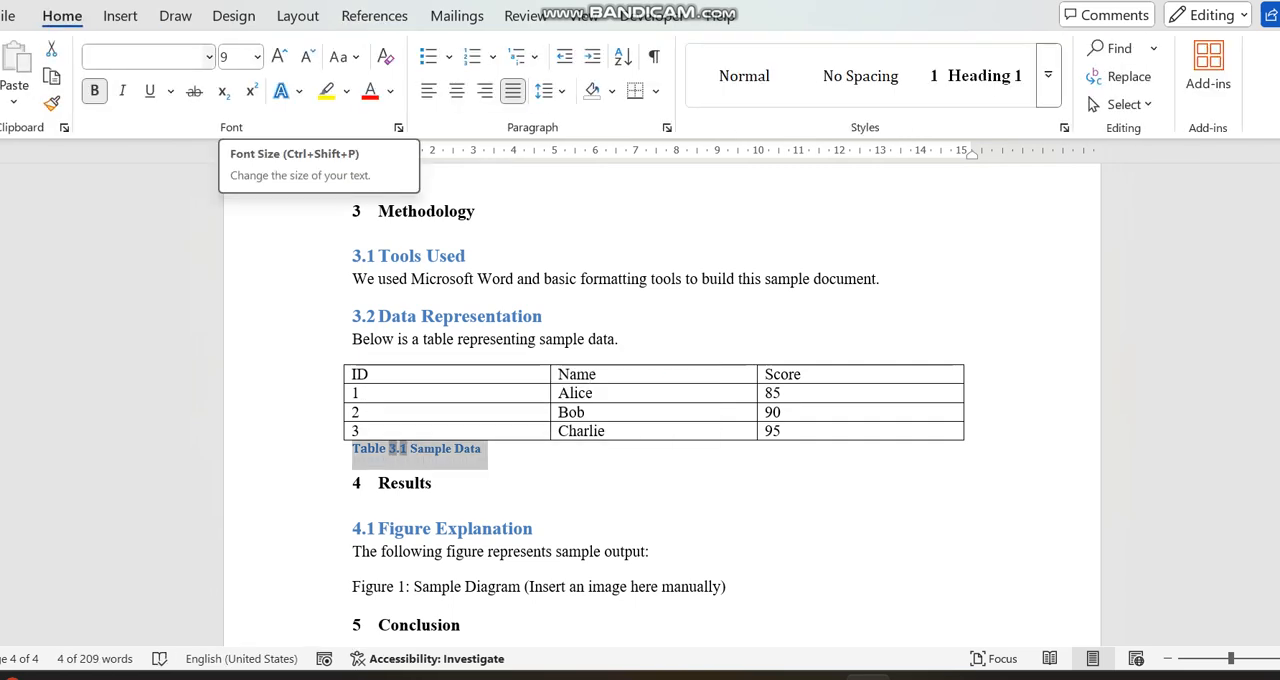
{"action": "left_click", "coordinate": [209, 57]}
{"action": "left_click", "coordinate": [179, 210]}
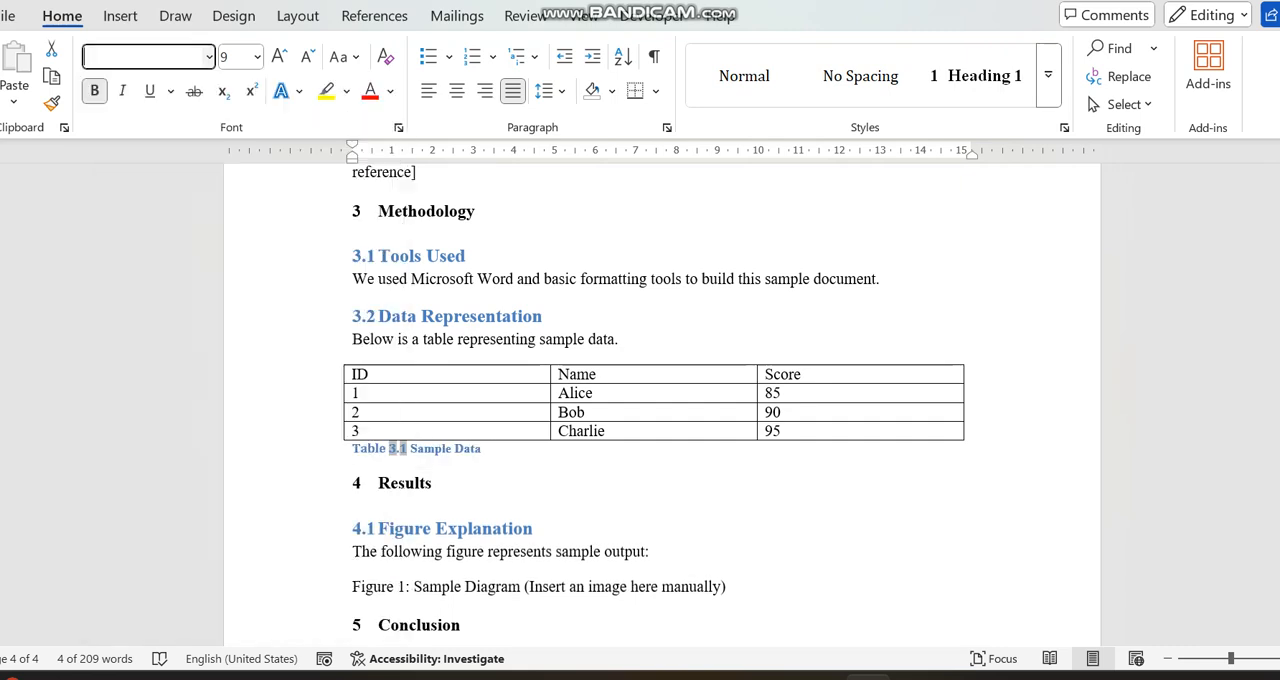
{"action": "left_click", "coordinate": [257, 57]}
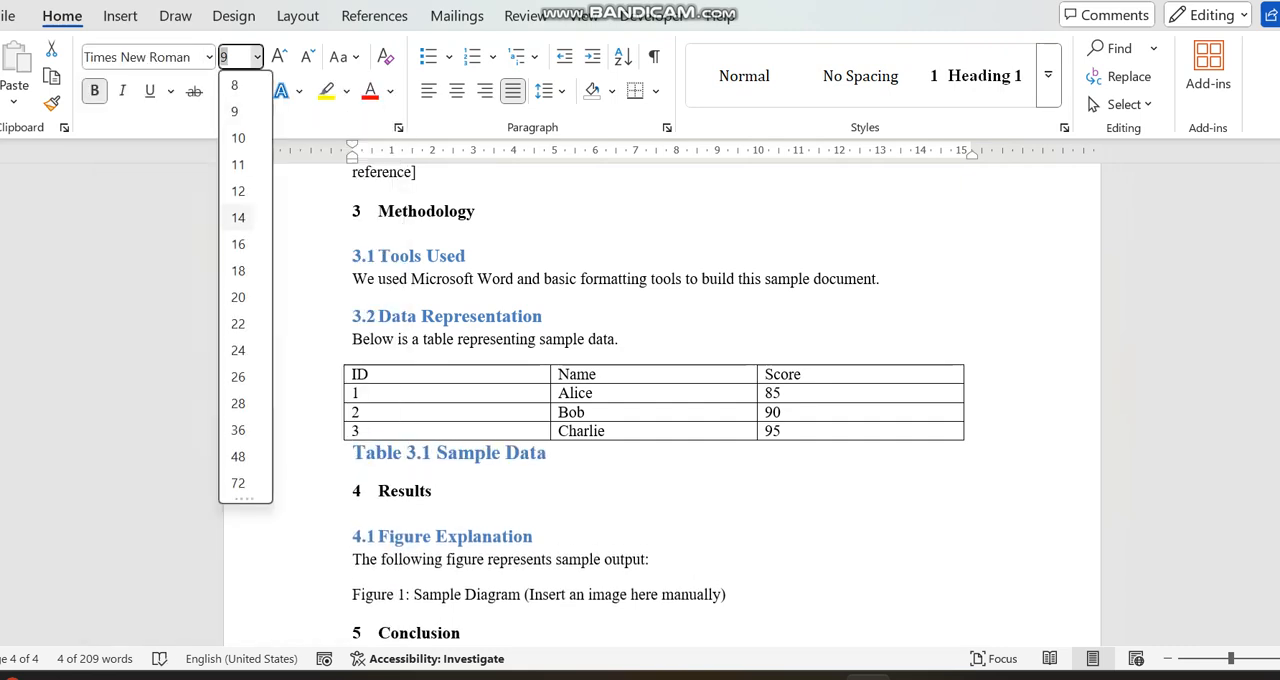
{"action": "left_click", "coordinate": [238, 164]}
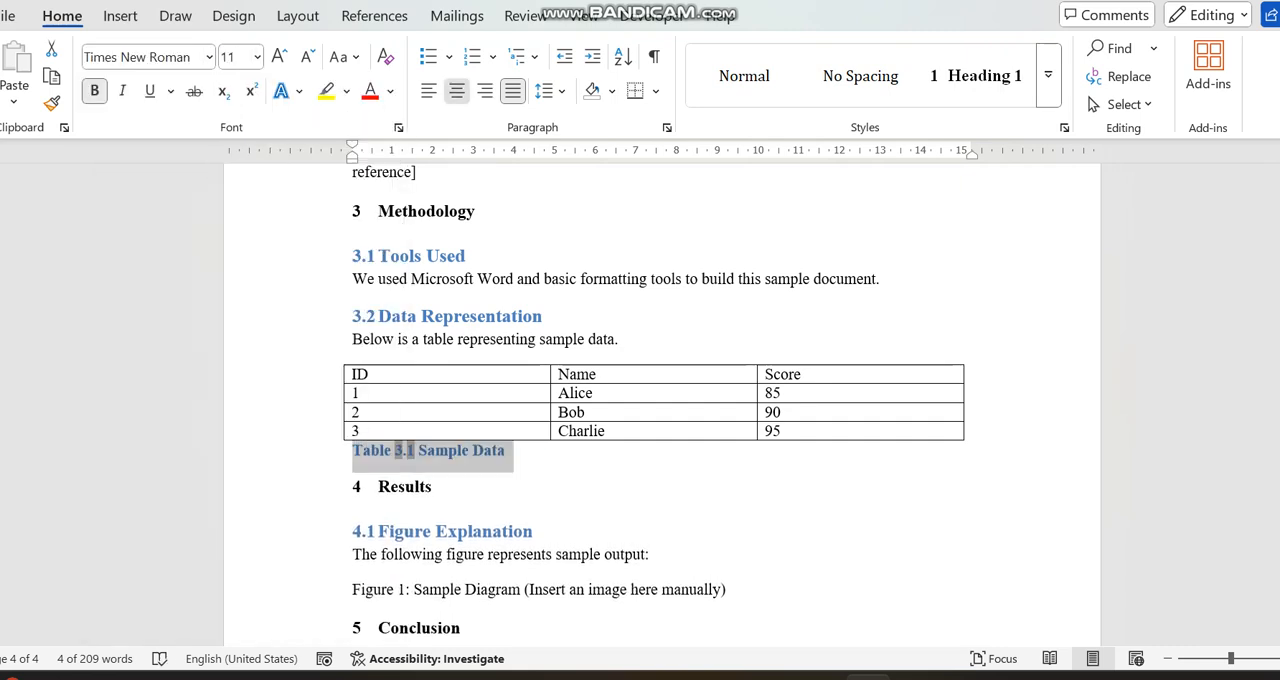
- Center the "Table 3.1 Sample Data" caption and set its font color to Automatic
{"action": "left_click", "coordinate": [456, 91]}
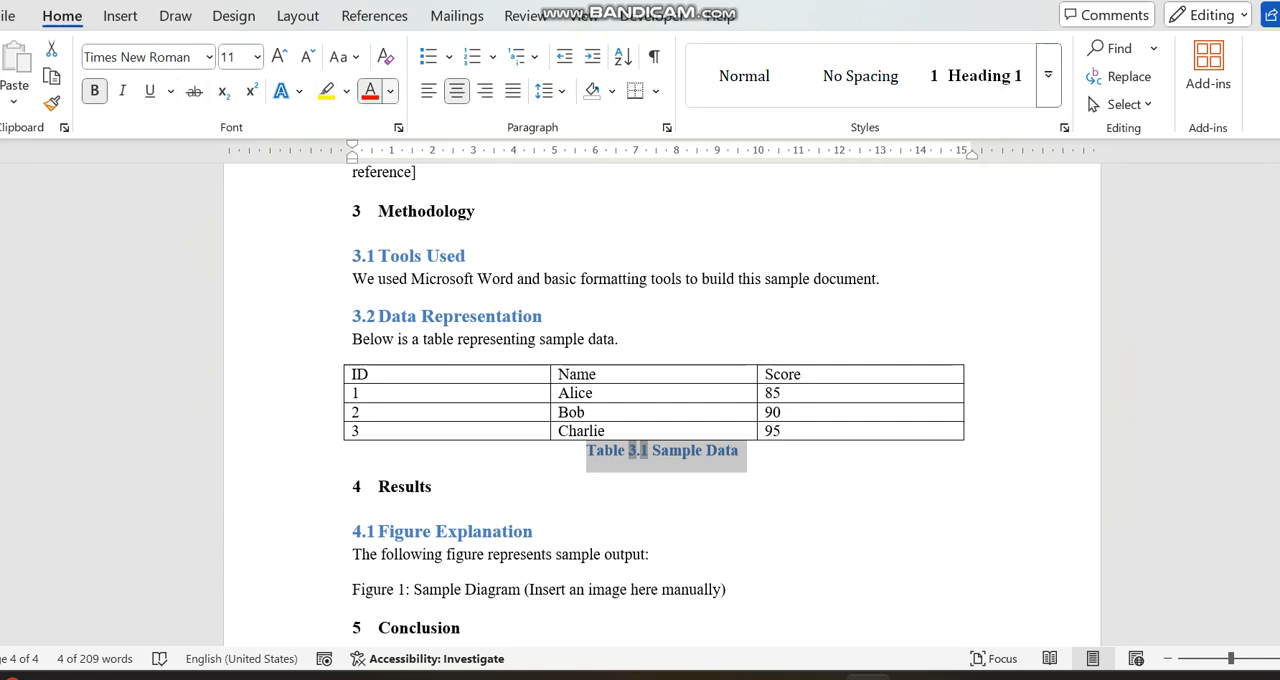
{"action": "left_click", "coordinate": [390, 91]}
{"action": "left_click", "coordinate": [420, 166]}
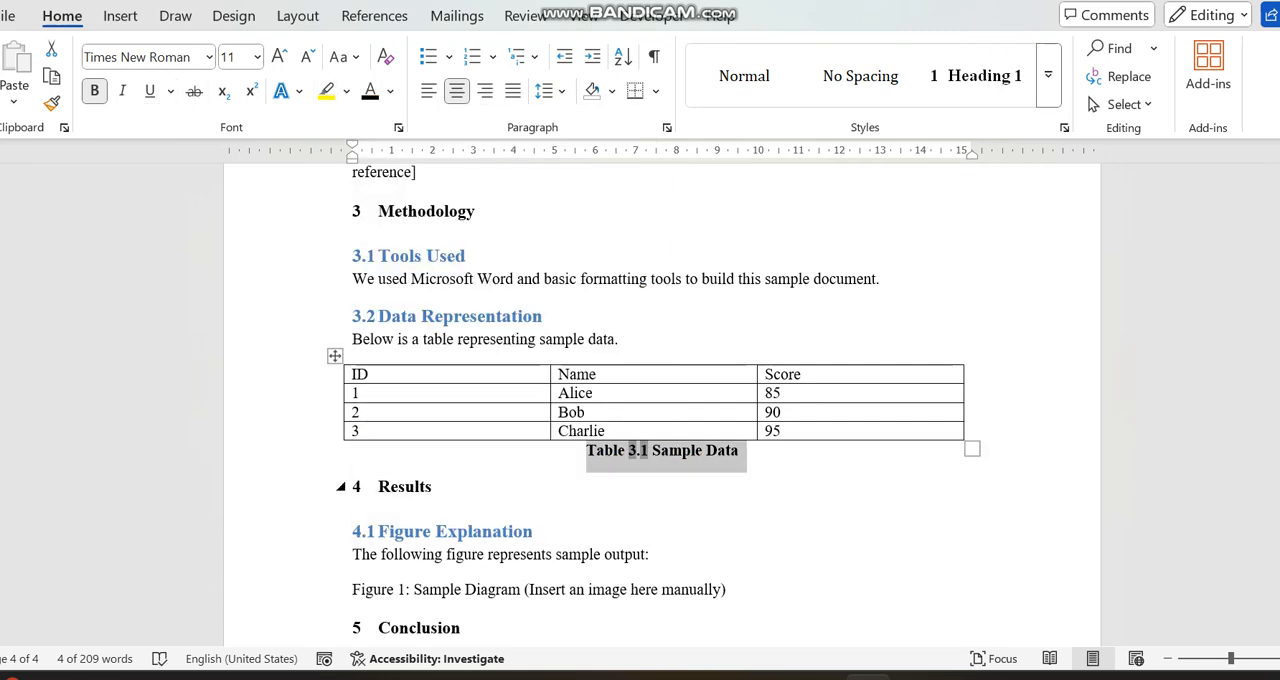
{"action": "left_click", "coordinate": [432, 486]}
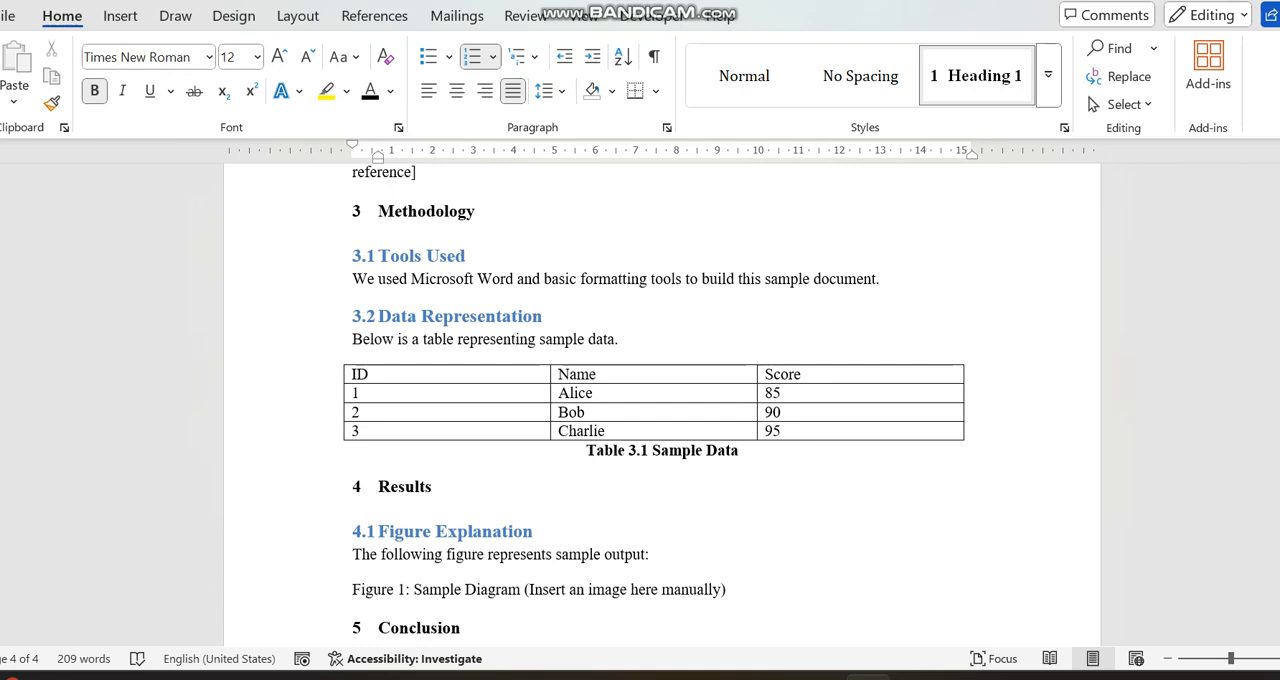
- Remove the bold formatting from the words "Sample Data" in the table caption
{"action": "left_click", "coordinate": [691, 450]}
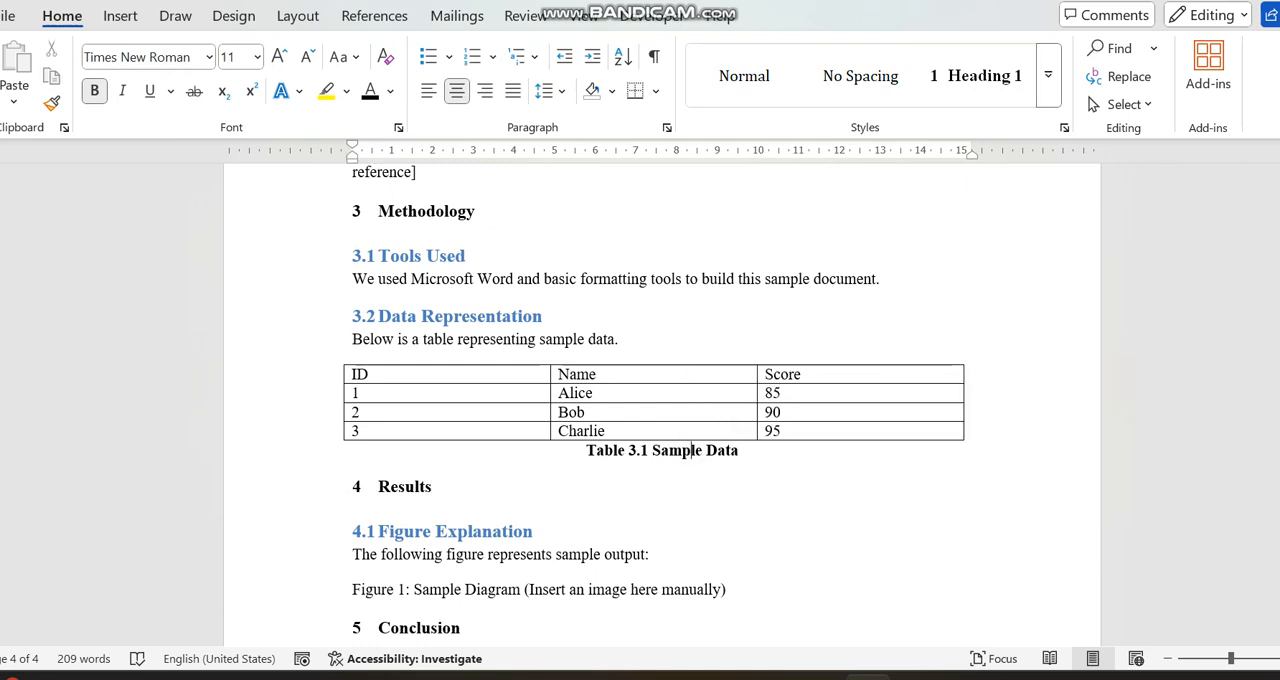
{"action": "left_click_drag", "start_coordinate": [652, 451], "coordinate": [740, 452]}
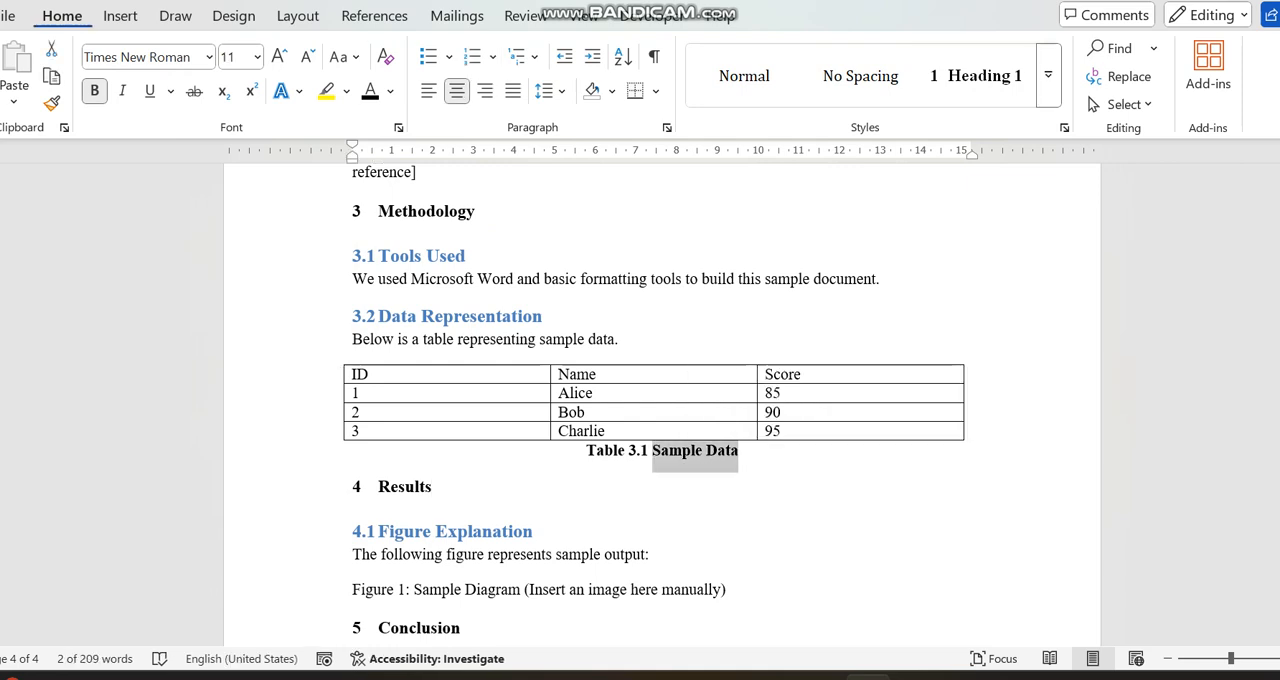
{"action": "left_click", "coordinate": [94, 91]}
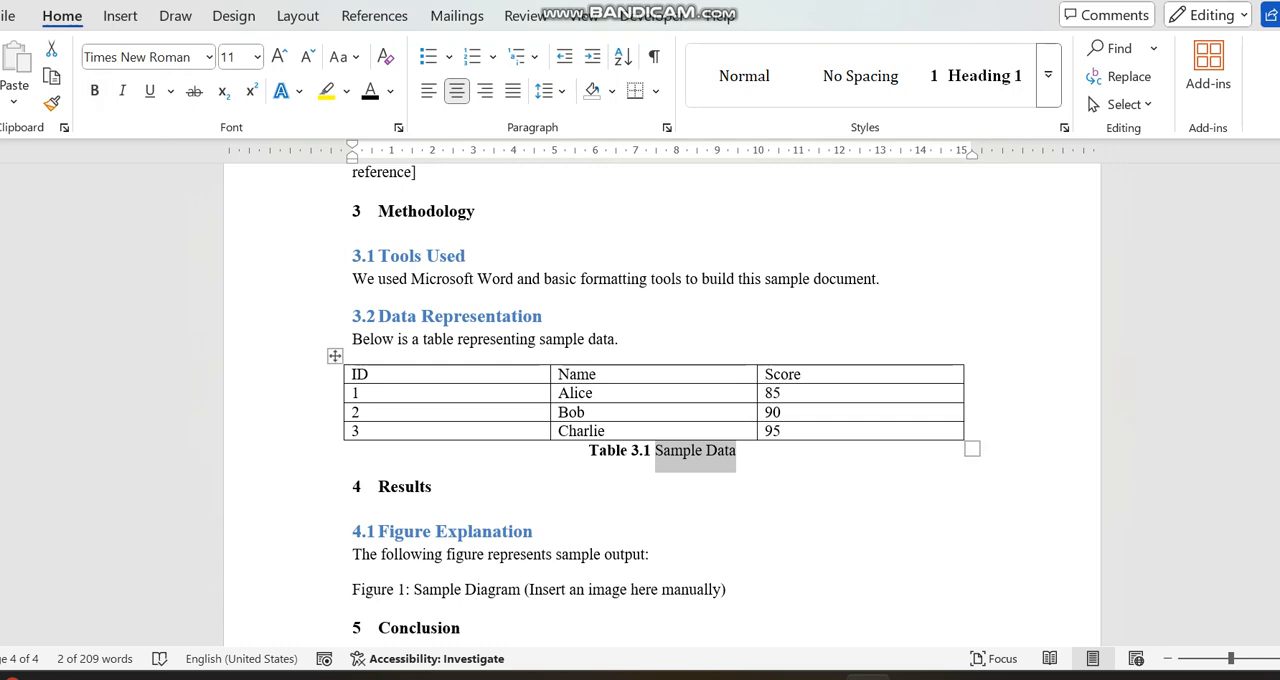
{"action": "left_click", "coordinate": [588, 451]}
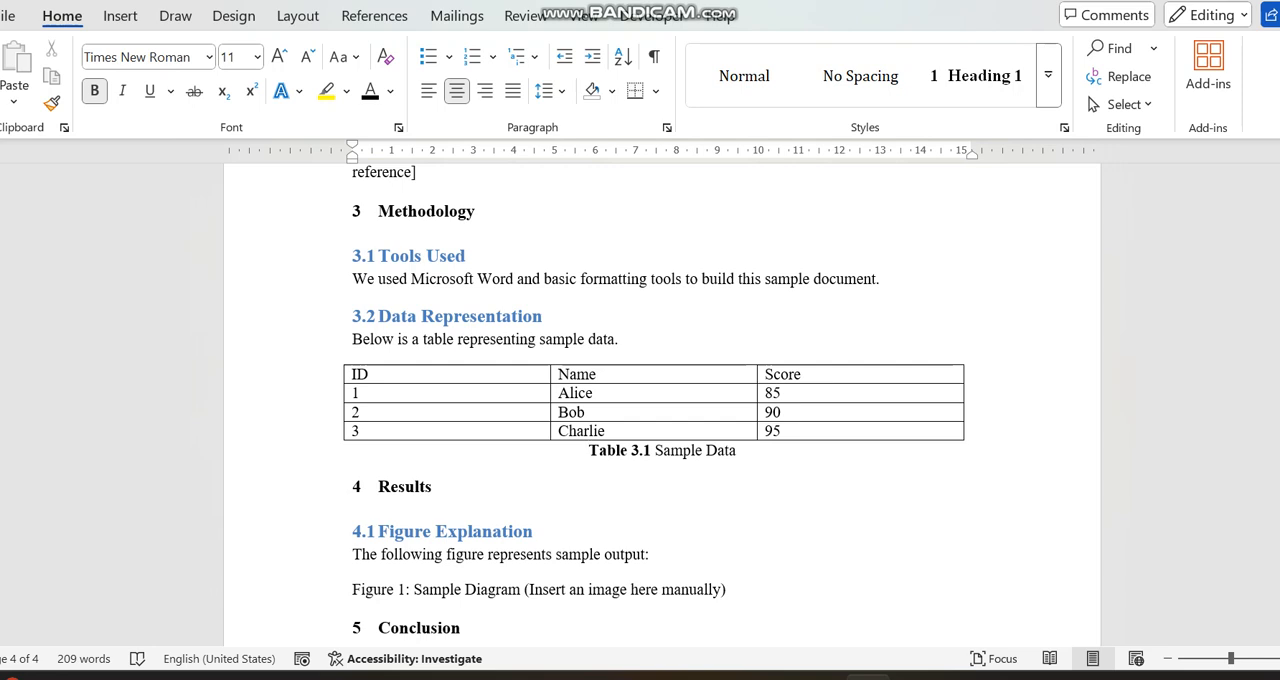
- Delete "(Insert an image here manually)" from the "Figure 1: Sample Diagram" line under Figure Explanation
{"action": "left_click_drag", "start_coordinate": [1279, 580], "coordinate": [1279, 601]}
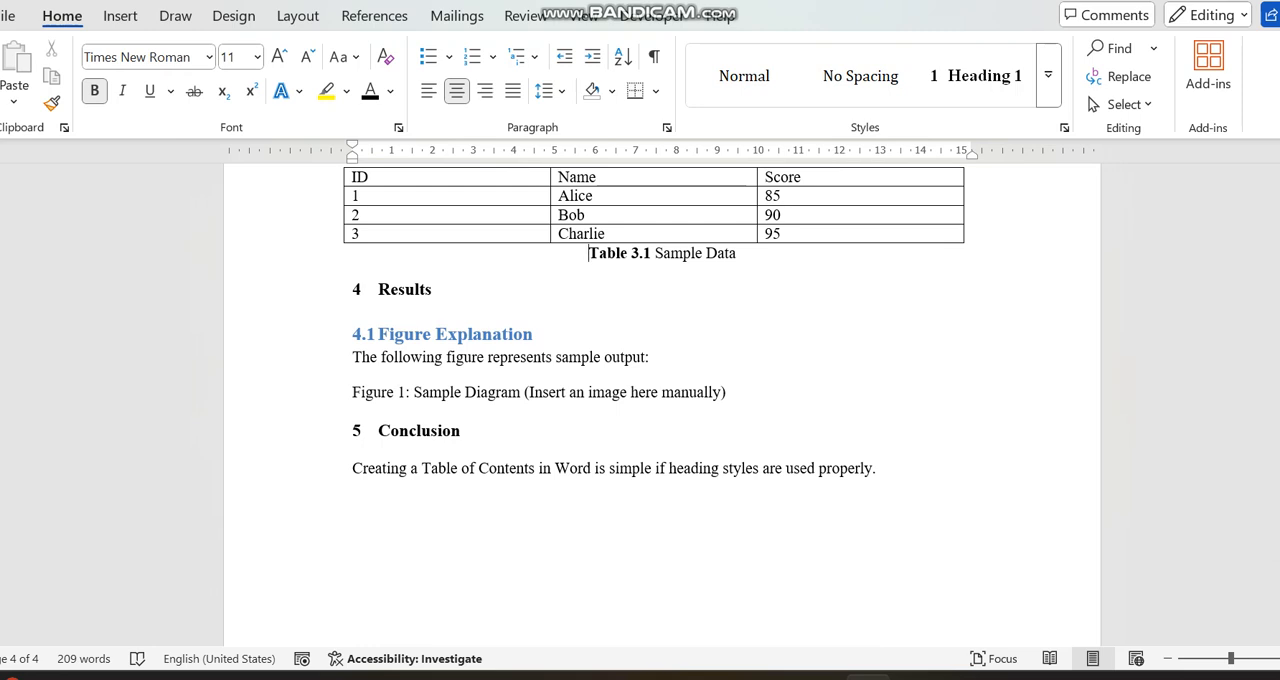
{"action": "left_click", "coordinate": [650, 357]}
{"action": "left_click_drag", "start_coordinate": [726, 393], "coordinate": [524, 393]}
{"action": "key", "text": "BackSpace"}
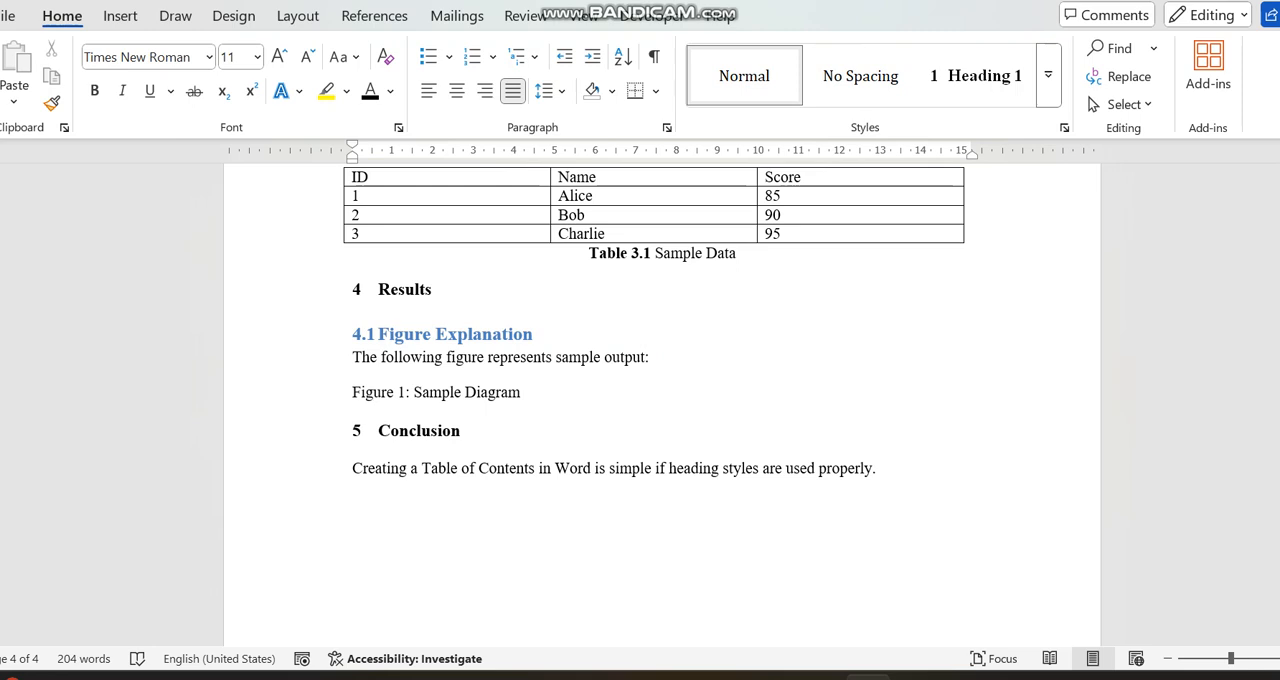
- Try to insert a "Figure 4.1" caption with the Figure label in the "Figure 1: Sample Diagram" line, and undo the insertion
{"action": "left_click", "coordinate": [374, 16]}
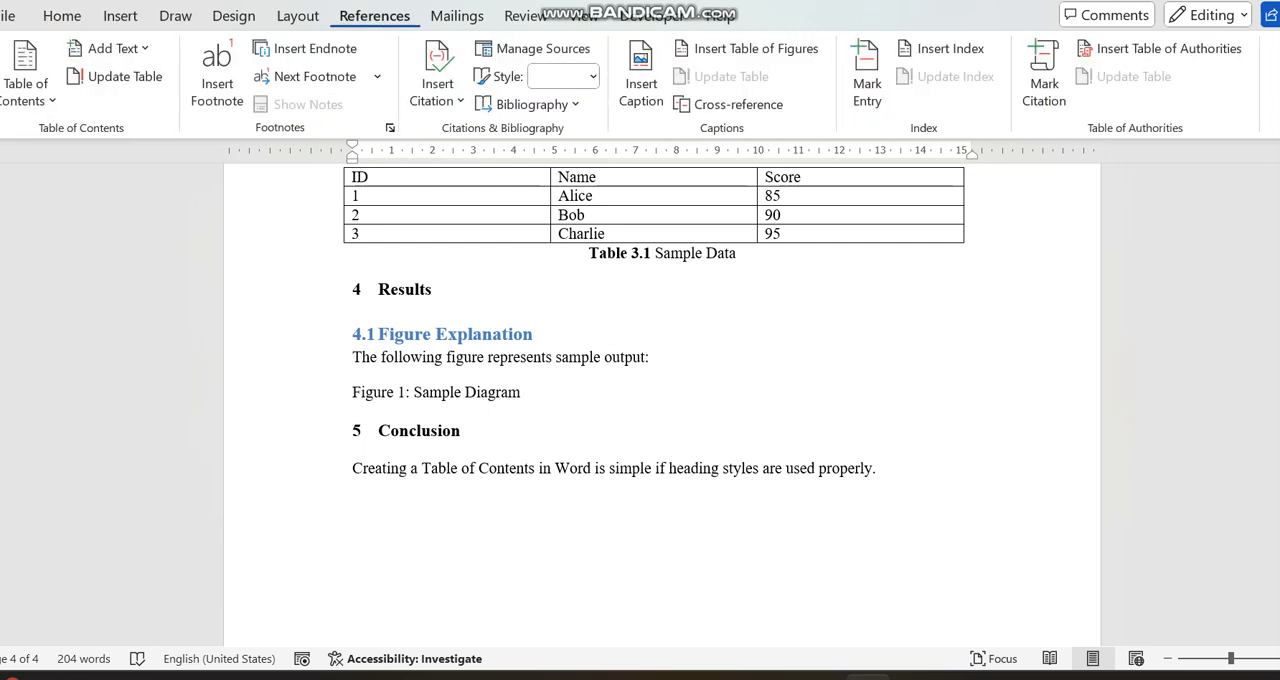
{"action": "left_click", "coordinate": [641, 70]}
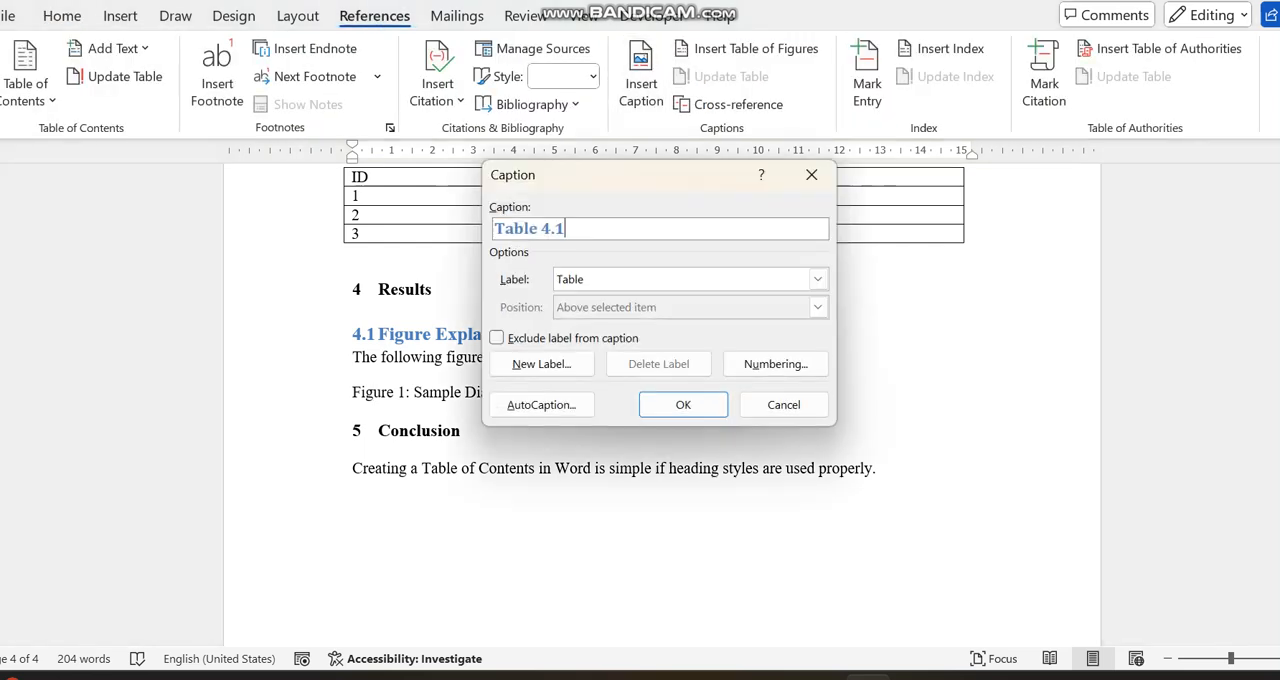
{"action": "left_click", "coordinate": [817, 279]}
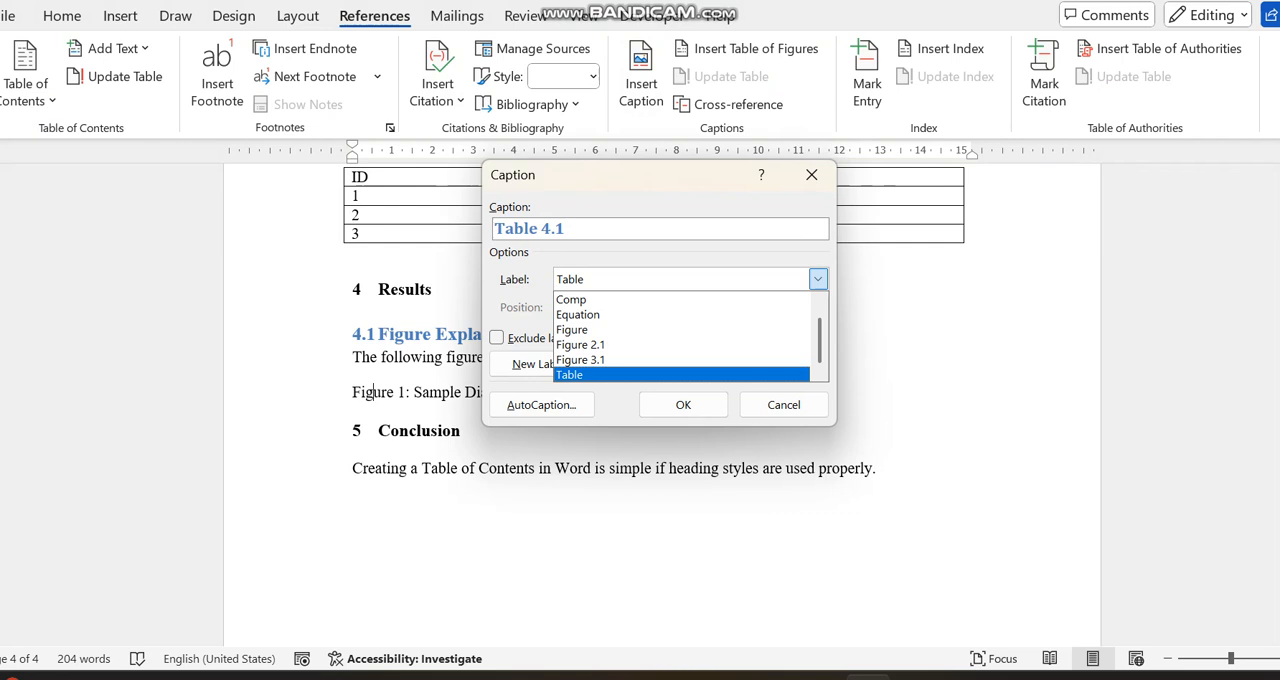
{"action": "left_click", "coordinate": [680, 323]}
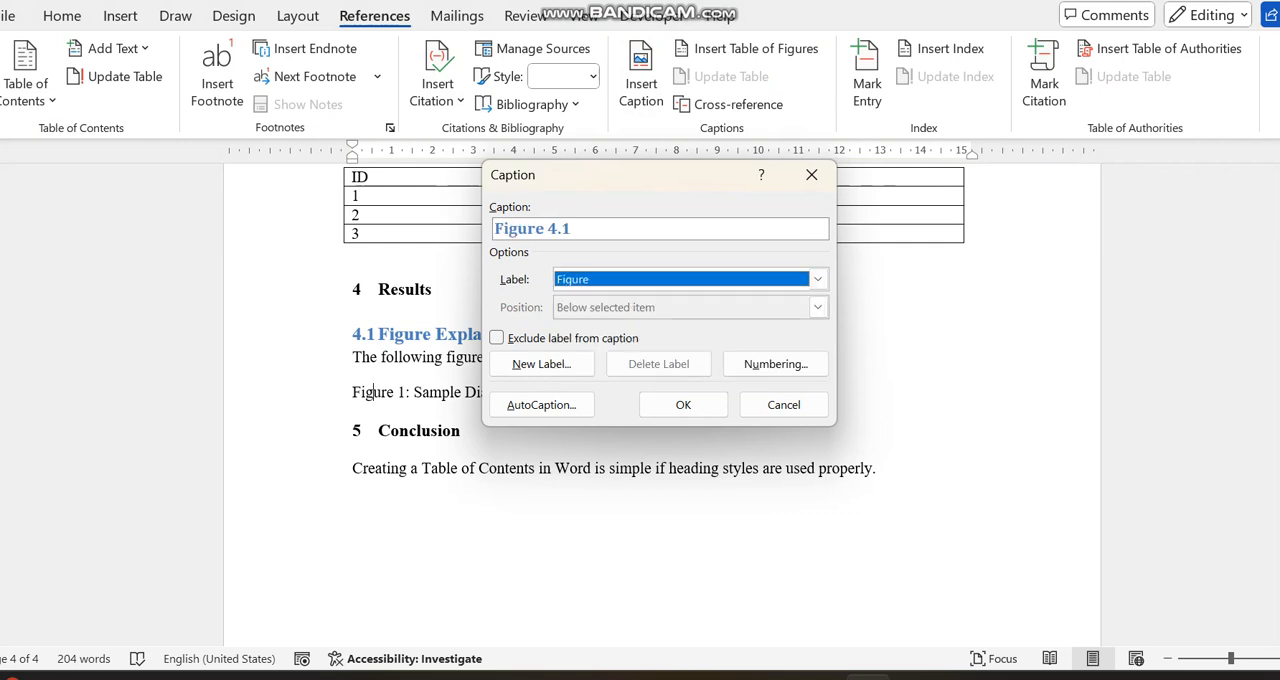
{"action": "left_click", "coordinate": [683, 404]}
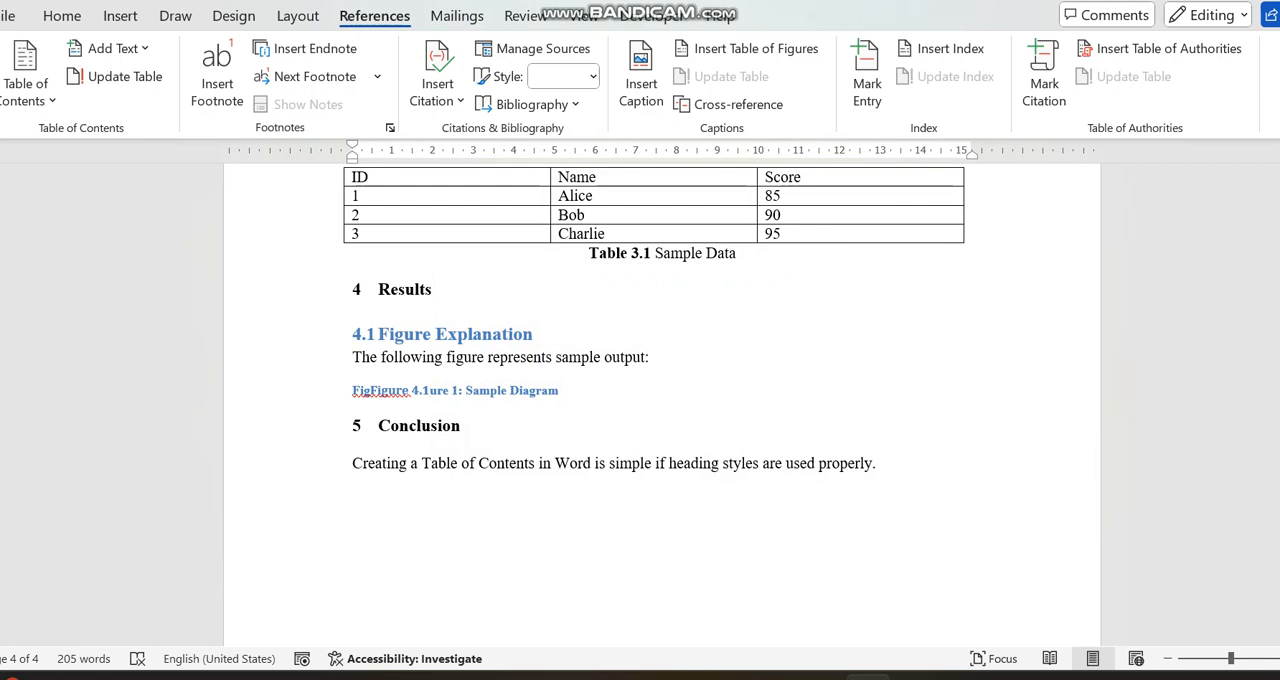
{"action": "key", "text": "ctrl+z"}
- Delete the "Figure 1:" text and insert the "Figure 4.1" caption before "Sample Diagram", separated by a tab
{"action": "left_click_drag", "start_coordinate": [352, 395], "coordinate": [414, 395]}
{"action": "key", "text": "BackSpace"}
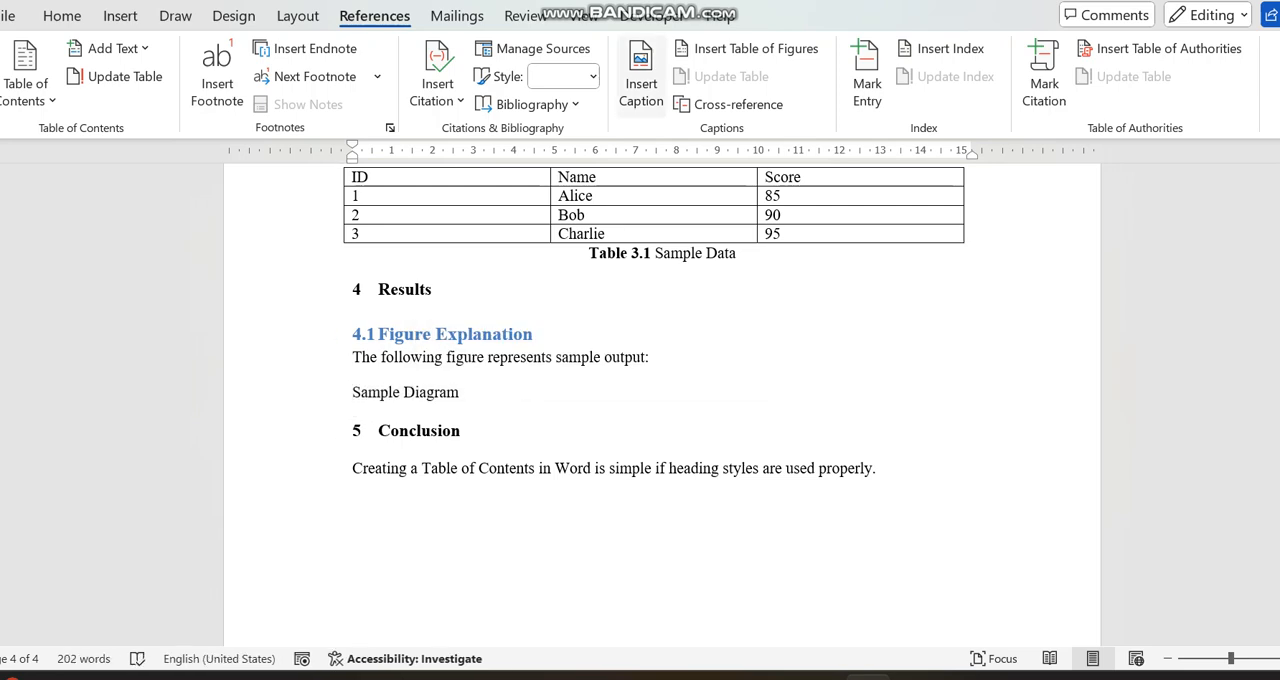
{"action": "left_click", "coordinate": [641, 80]}
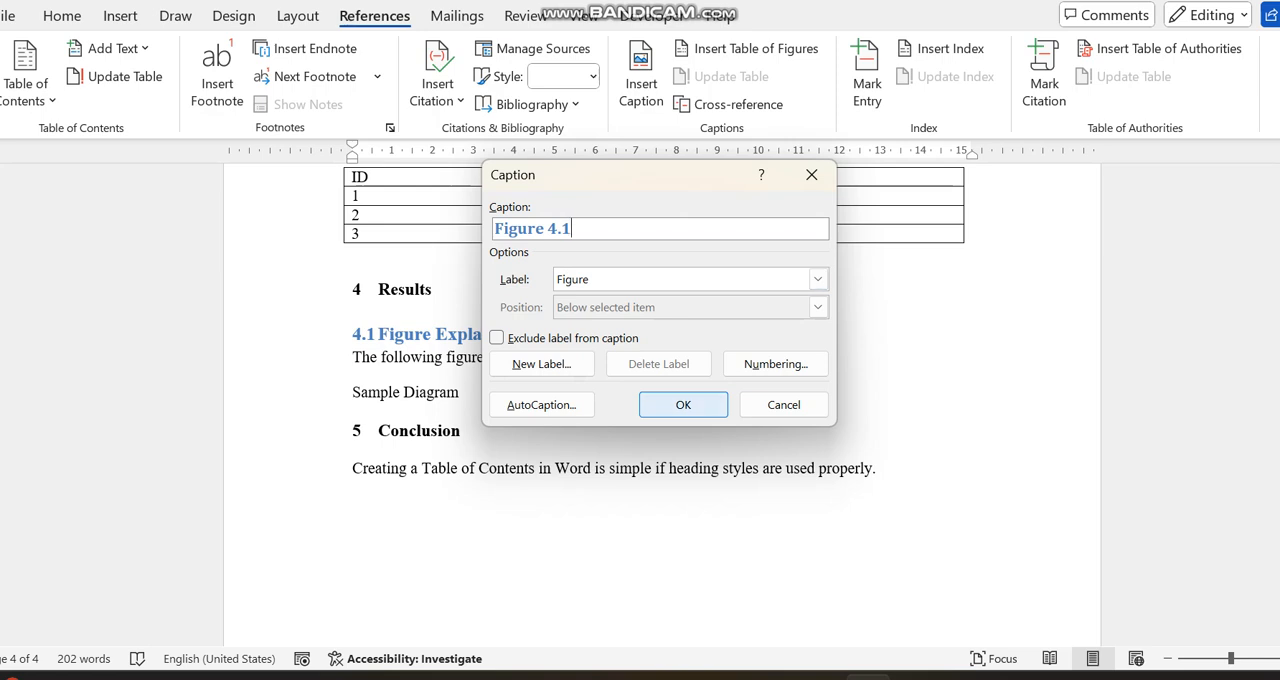
{"action": "left_click", "coordinate": [683, 404]}
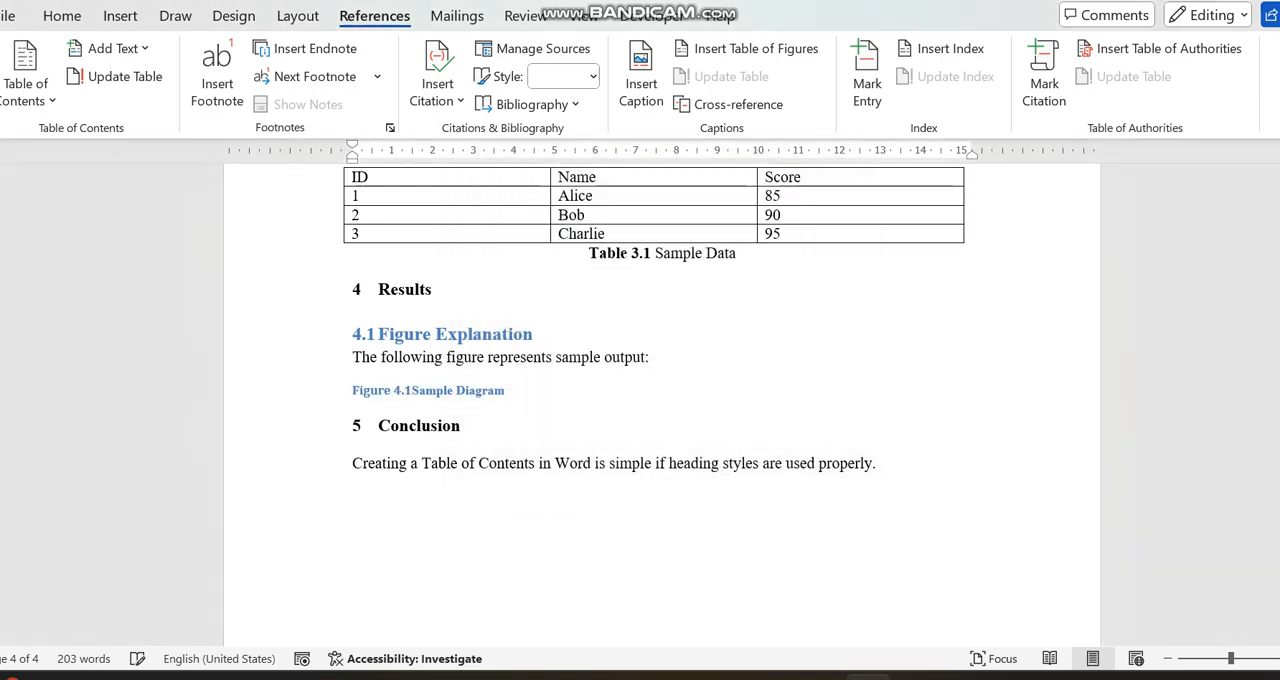
{"action": "key", "text": "Tab"}
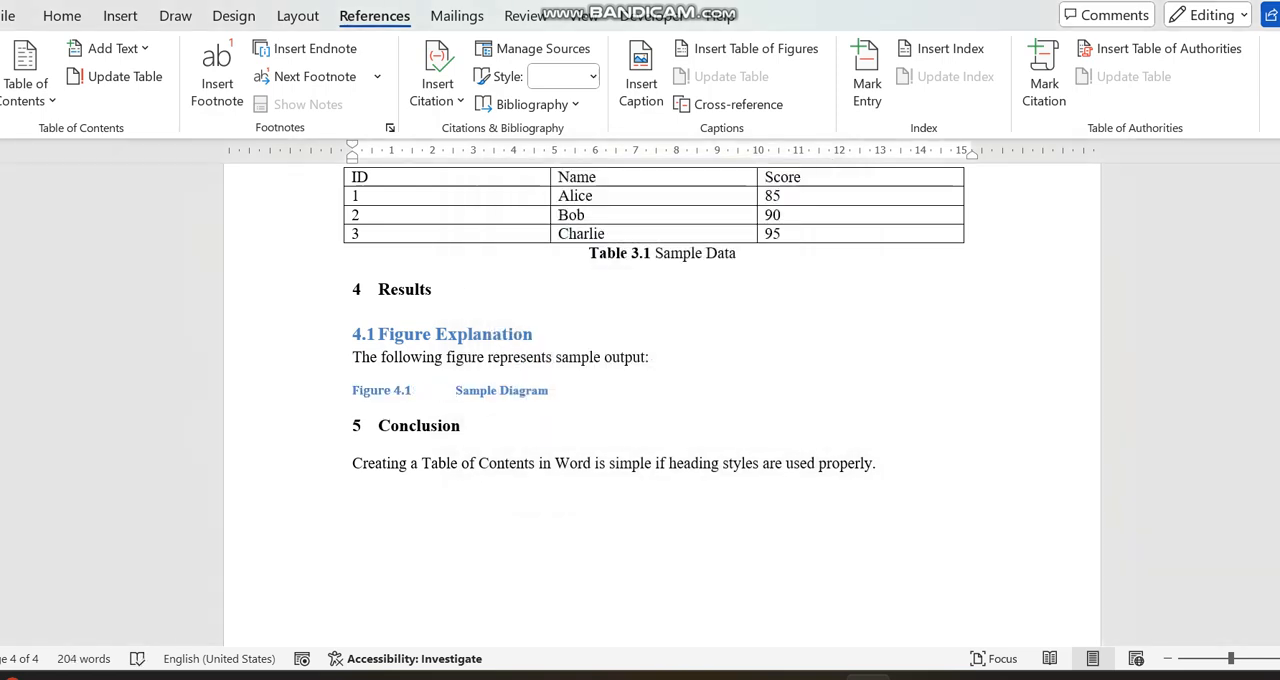
- Format the "Figure 4.1 Sample Diagram" caption in Times New Roman, size 12, with the Automatic font color
{"action": "left_click_drag", "start_coordinate": [558, 390], "coordinate": [352, 390]}
{"action": "left_click", "coordinate": [62, 16]}
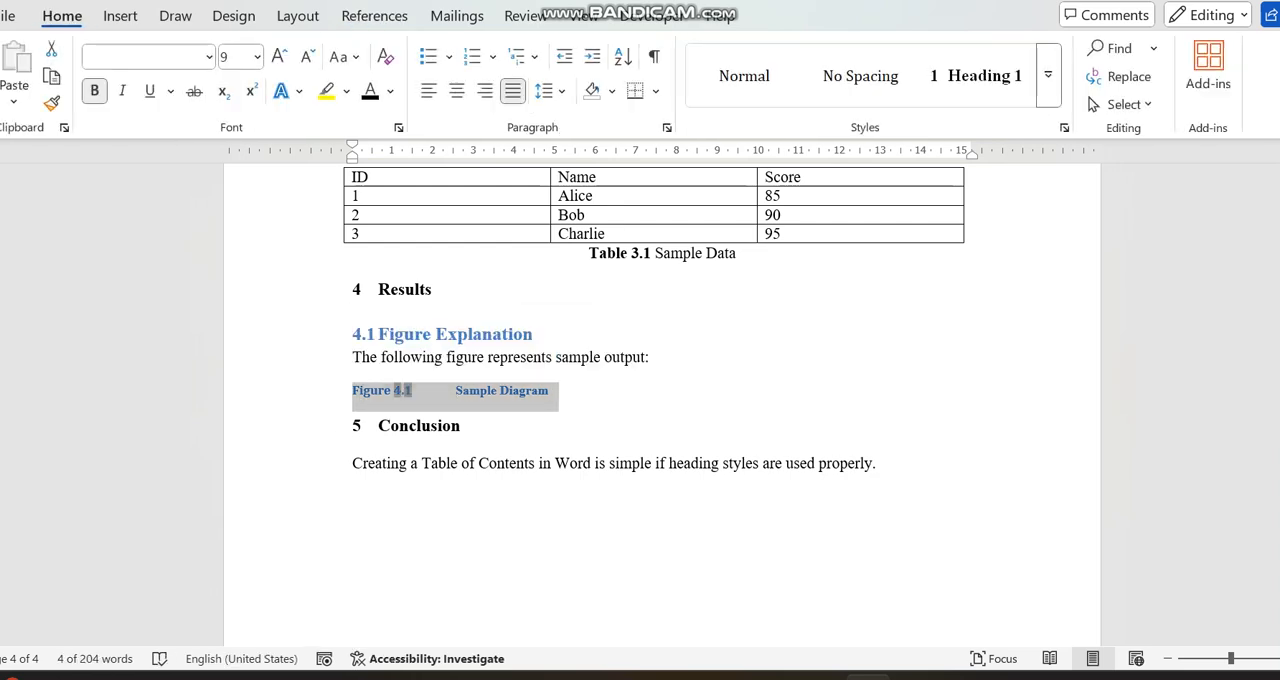
{"action": "left_click", "coordinate": [390, 91]}
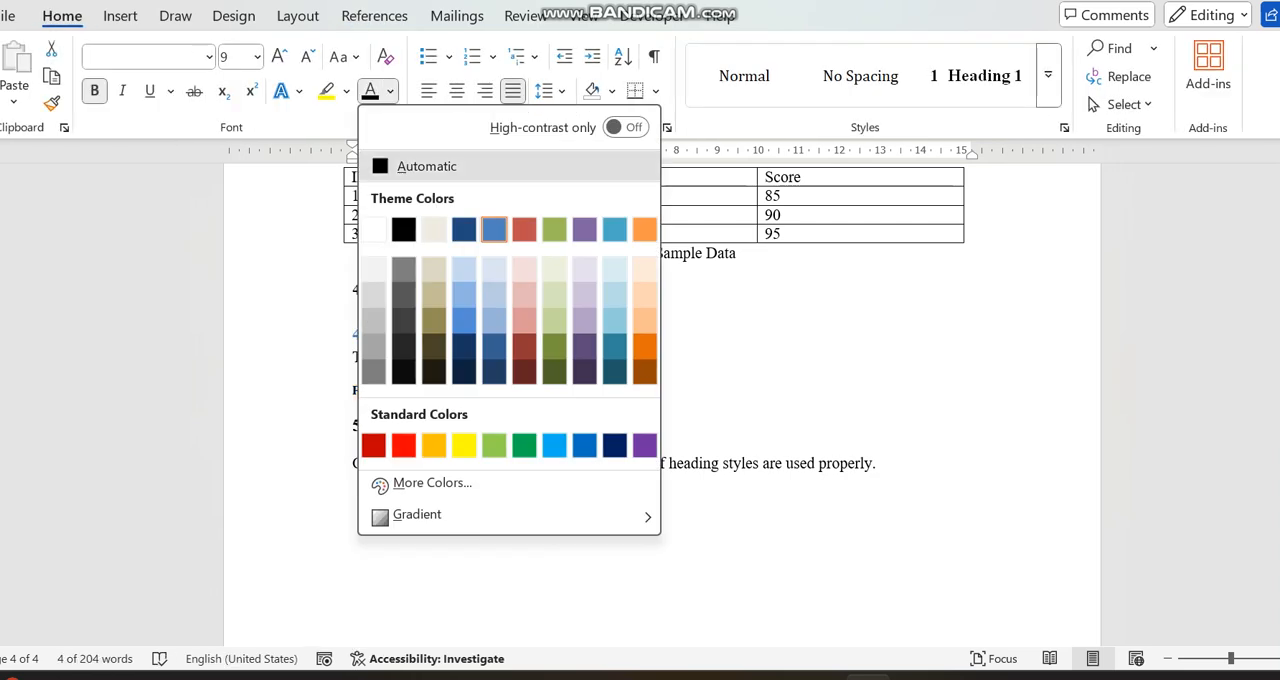
{"action": "left_click", "coordinate": [420, 166]}
{"action": "left_click", "coordinate": [230, 57]}
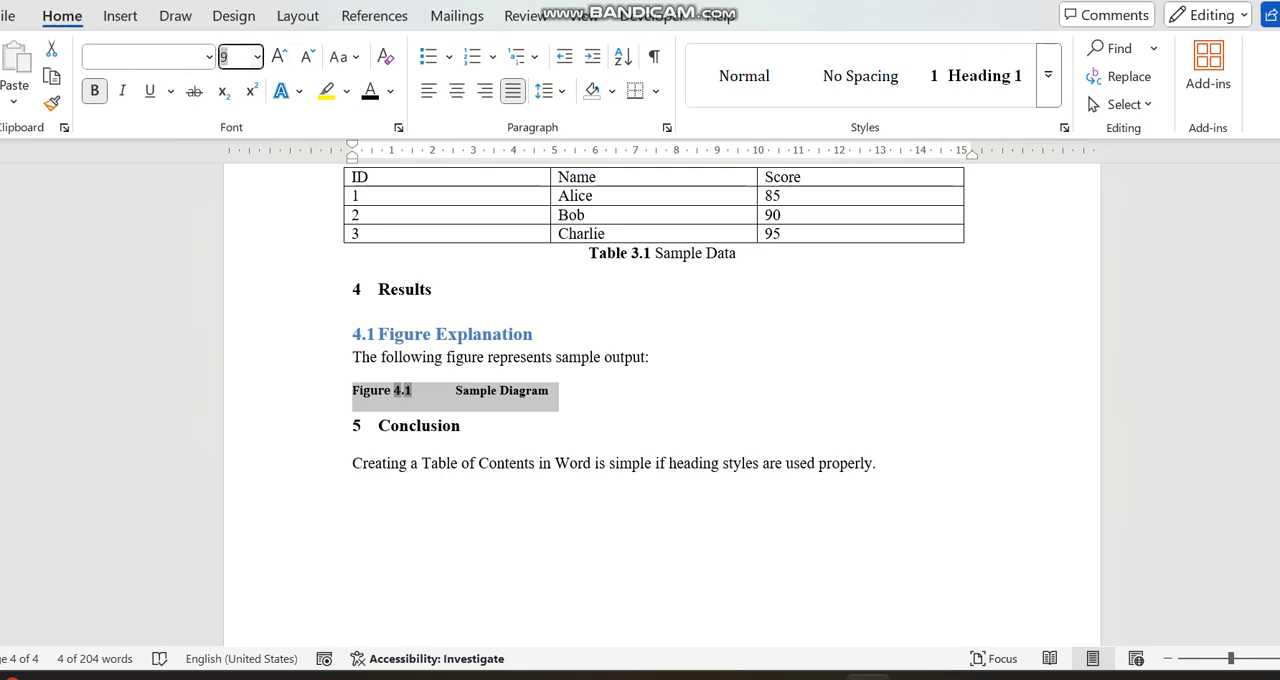
{"action": "left_click", "coordinate": [257, 57]}
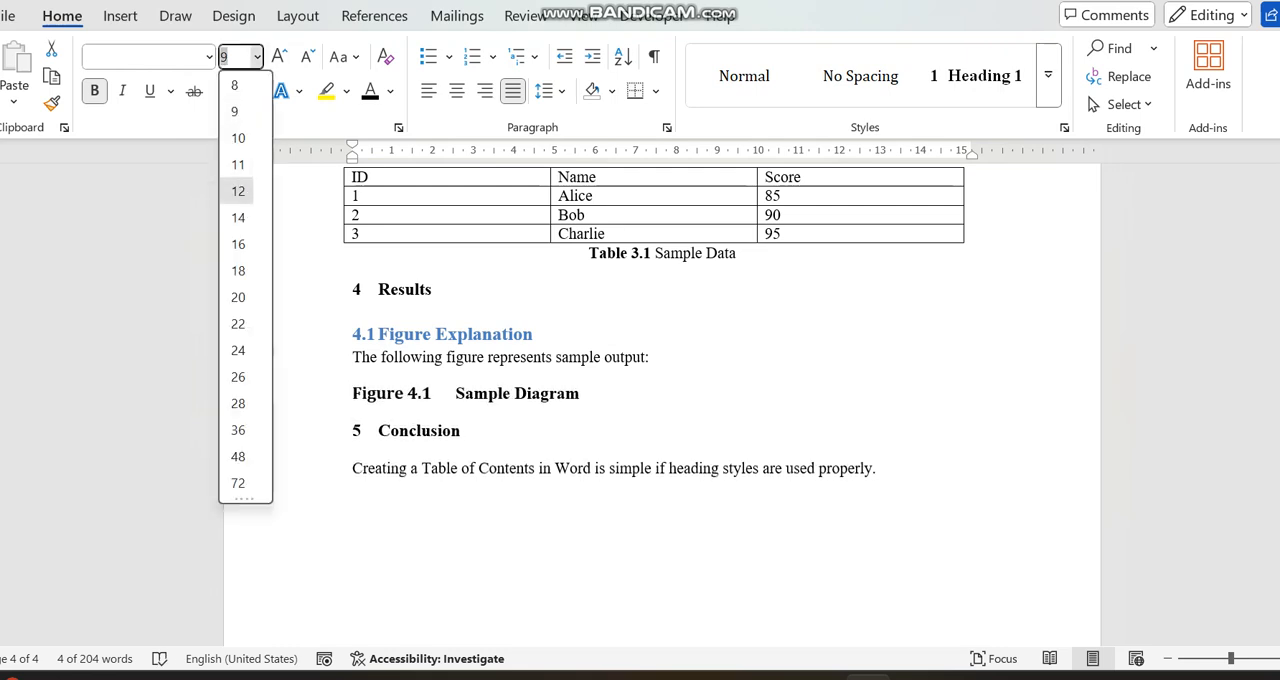
{"action": "left_click", "coordinate": [236, 191]}
{"action": "left_click", "coordinate": [209, 57]}
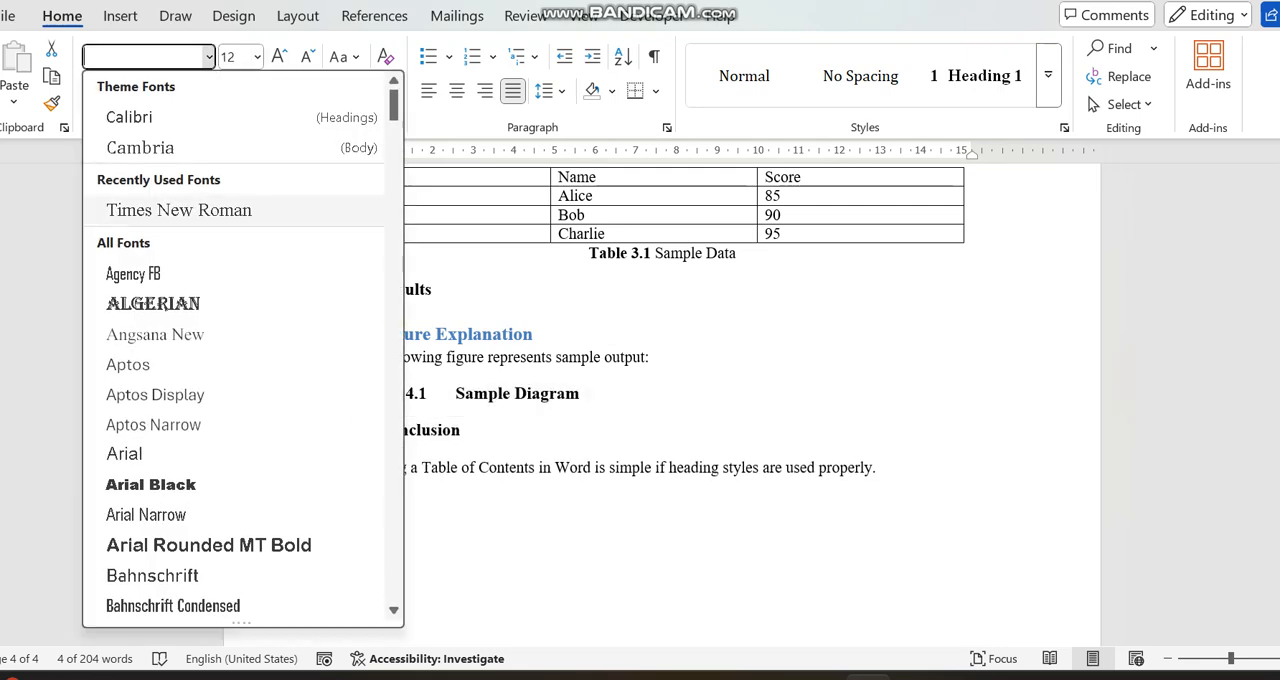
{"action": "left_click", "coordinate": [183, 209]}
- Remove the bold formatting from the words "Sample Diagram" in the figure caption
{"action": "left_click", "coordinate": [450, 430]}
{"action": "left_click_drag", "start_coordinate": [456, 394], "coordinate": [581, 395]}
{"action": "left_click", "coordinate": [596, 357]}
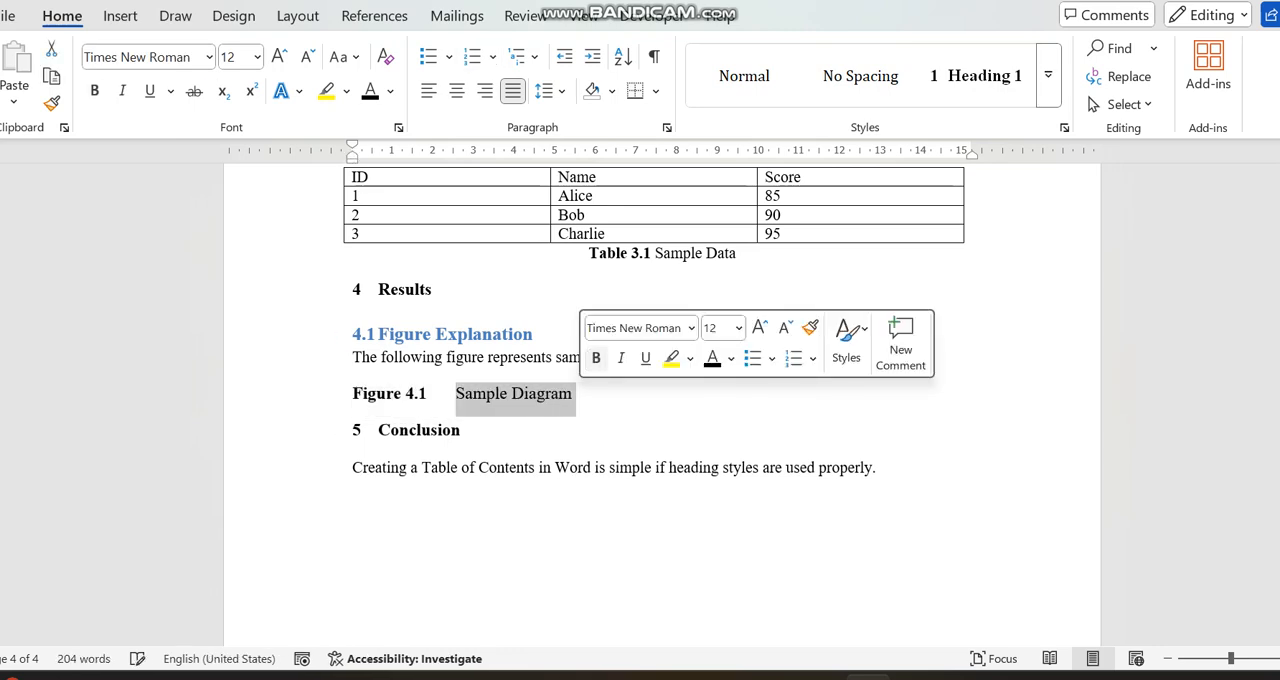
- Start a table of figures on the empty line below the "List of tables" heading, using the Table caption label
{"action": "left_click_drag", "start_coordinate": [1279, 605], "coordinate": [1279, 345]}
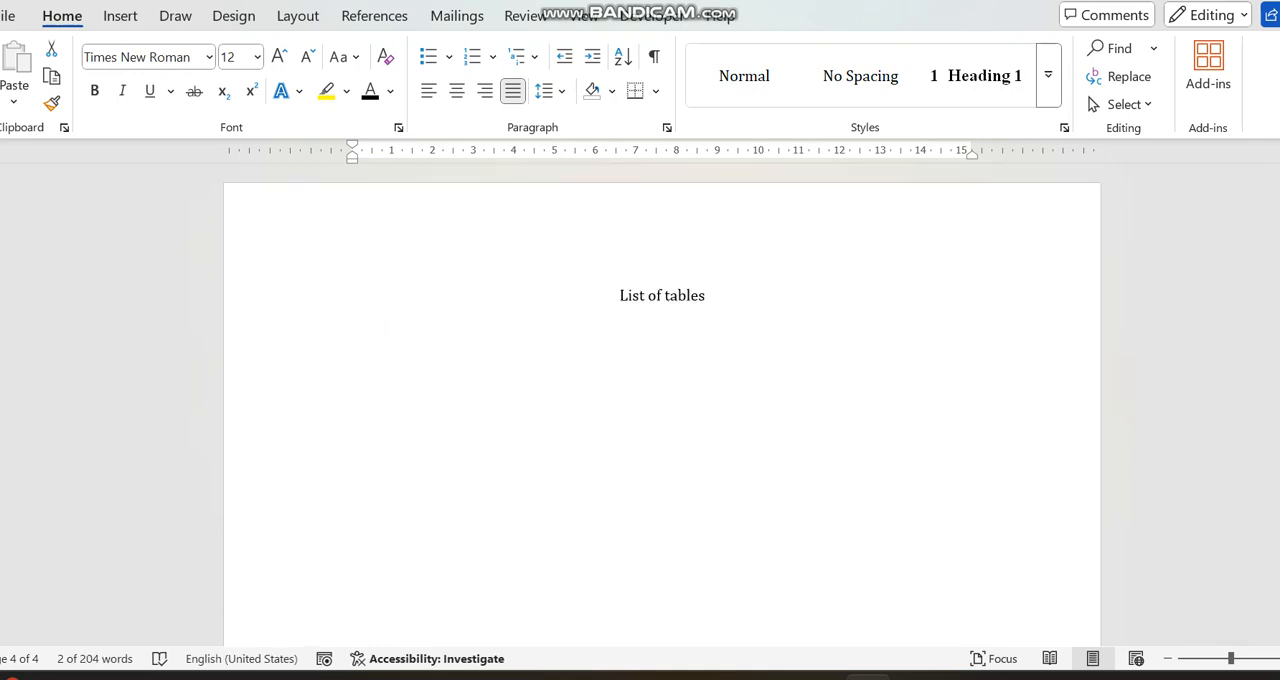
{"action": "left_click", "coordinate": [663, 366]}
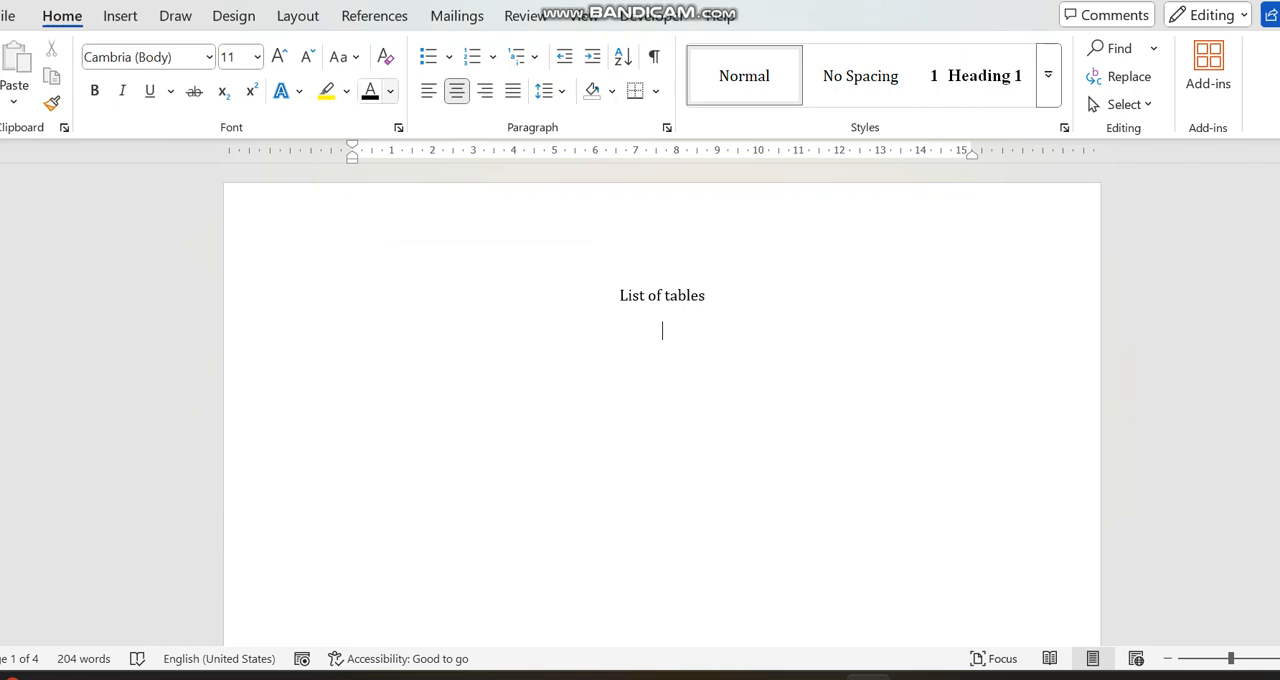
{"action": "left_click", "coordinate": [374, 15]}
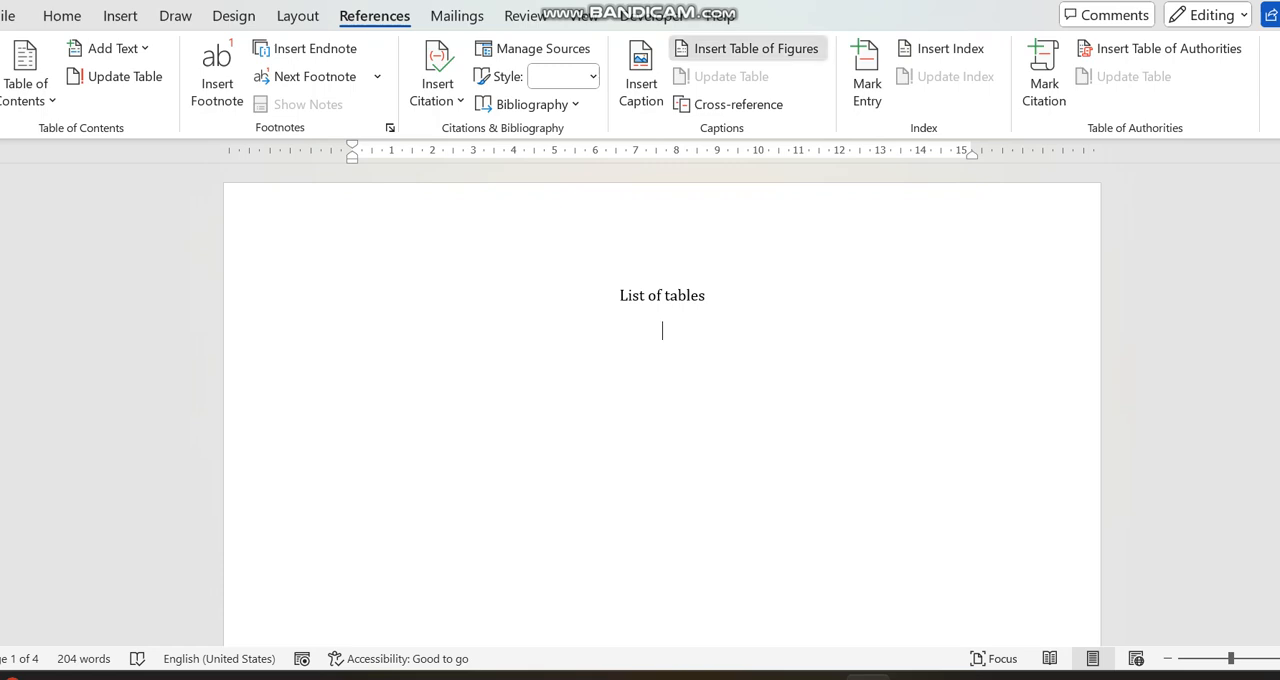
{"action": "left_click", "coordinate": [745, 48]}
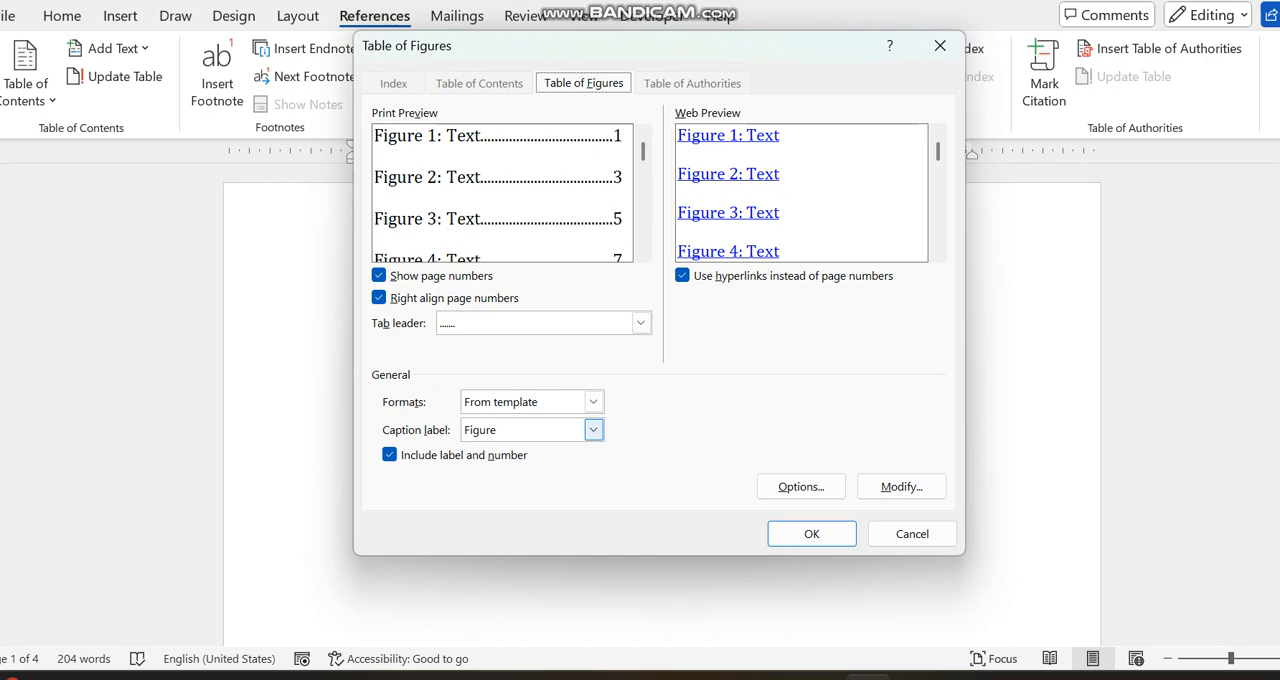
{"action": "left_click", "coordinate": [593, 430]}
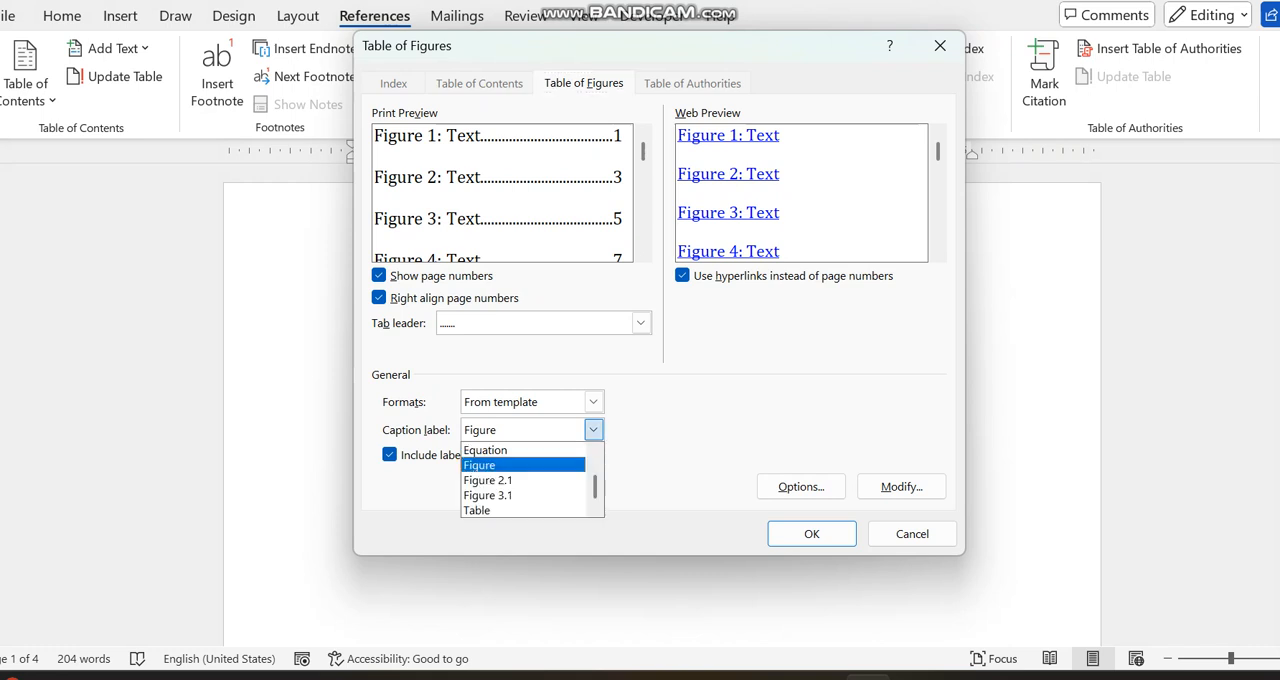
{"action": "left_click", "coordinate": [500, 511]}
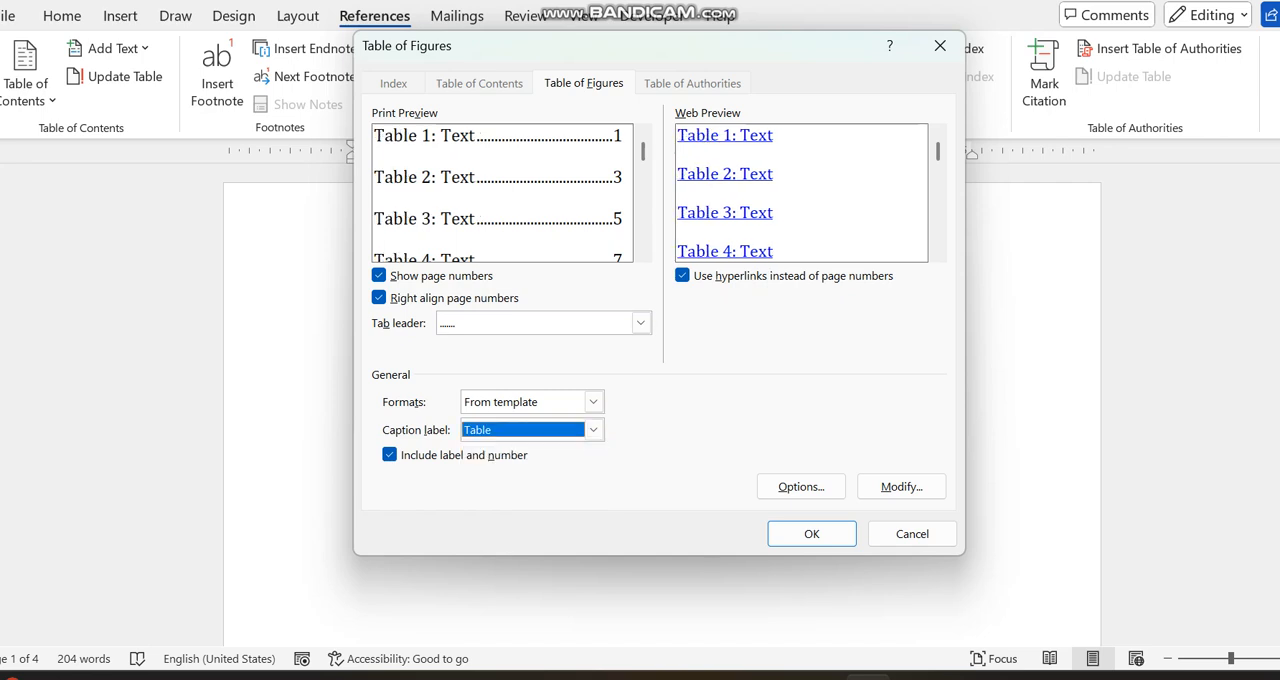
- Set the Table of Figures style to Times New Roman with Automatically update enabled, and insert the list of tables
{"action": "left_click", "coordinate": [901, 486]}
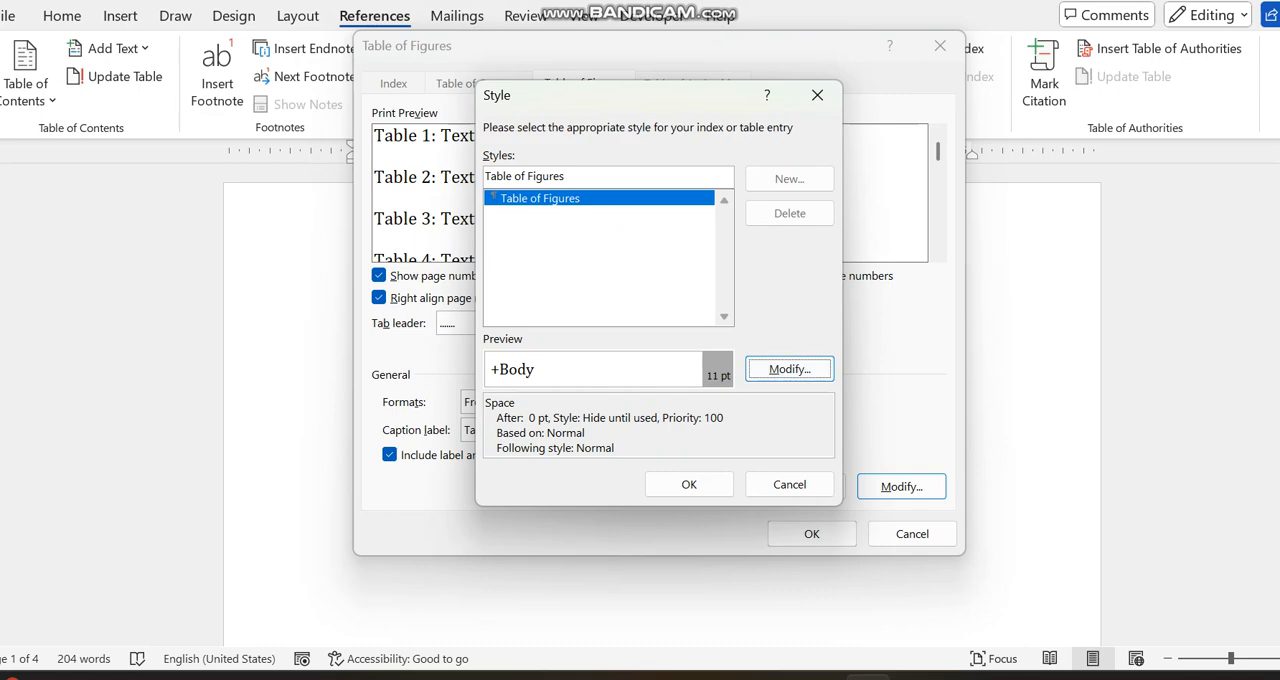
{"action": "left_click", "coordinate": [789, 369]}
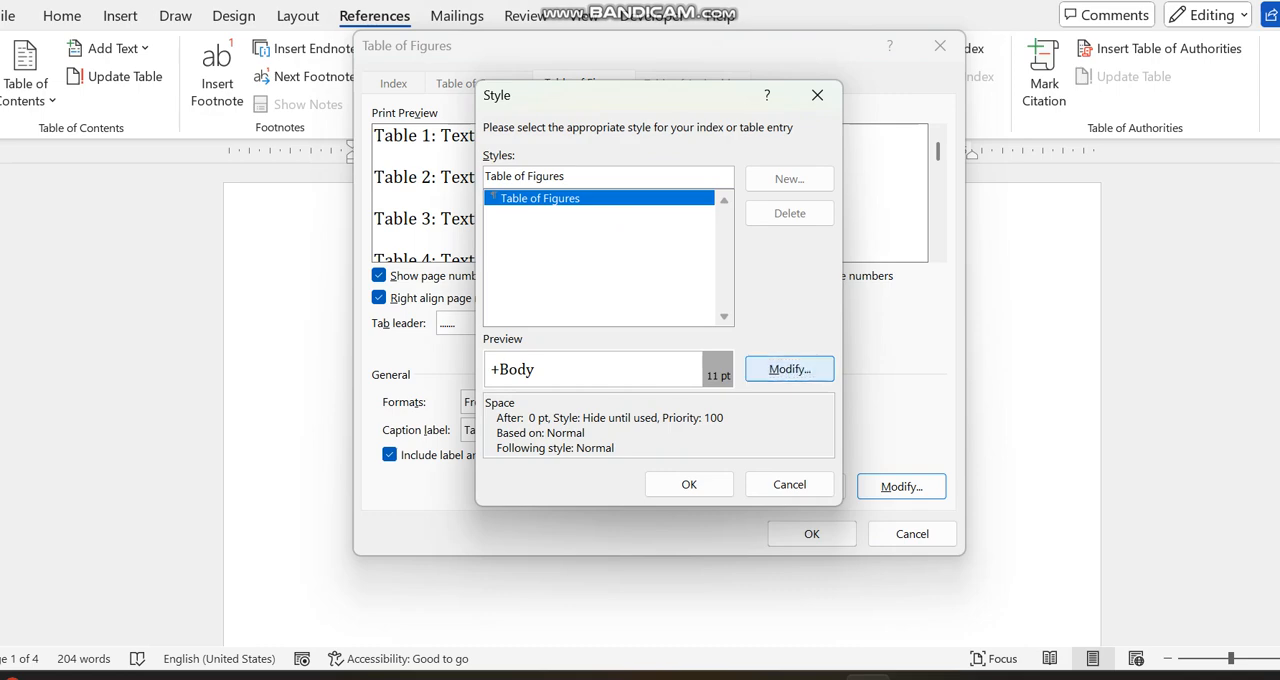
{"action": "left_click", "coordinate": [510, 198]}
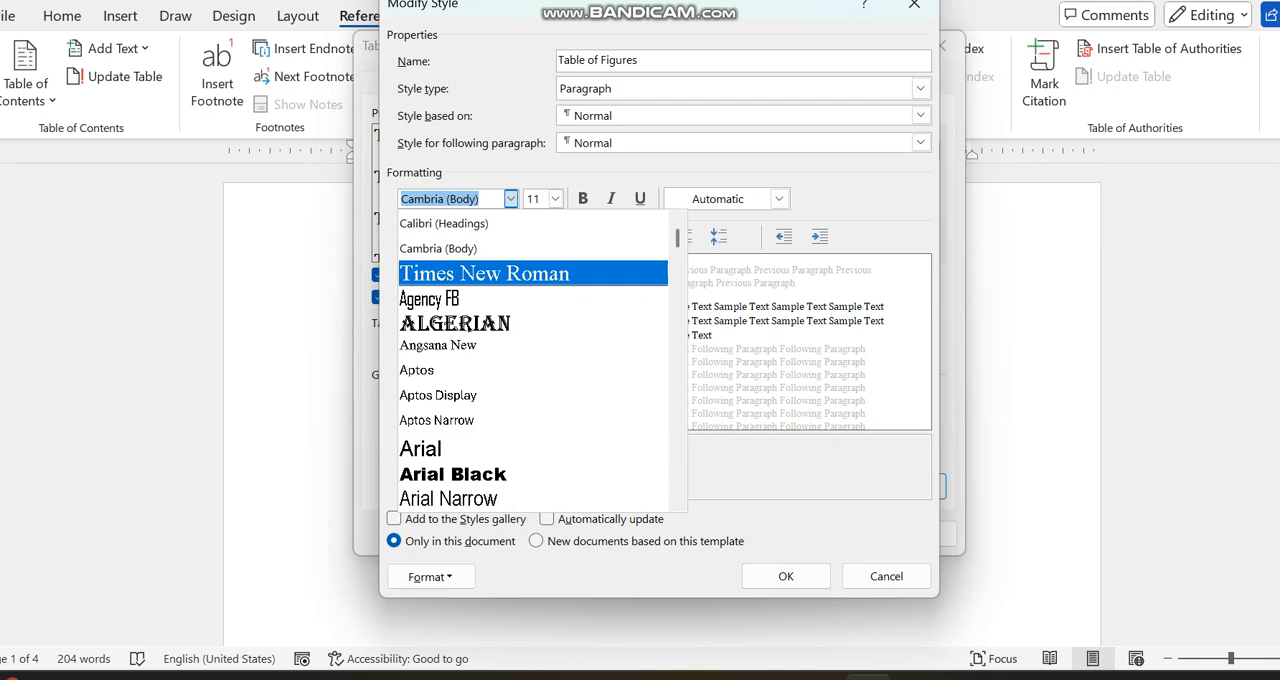
{"action": "left_click", "coordinate": [484, 273]}
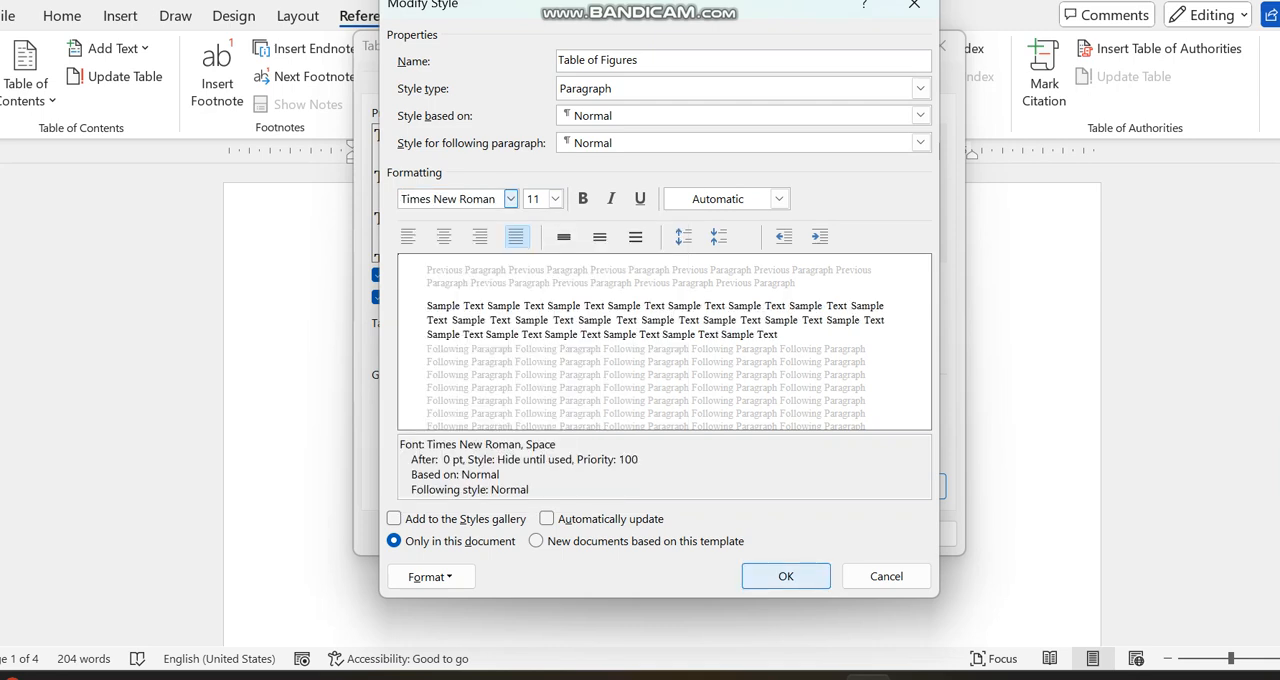
{"action": "left_click", "coordinate": [547, 518]}
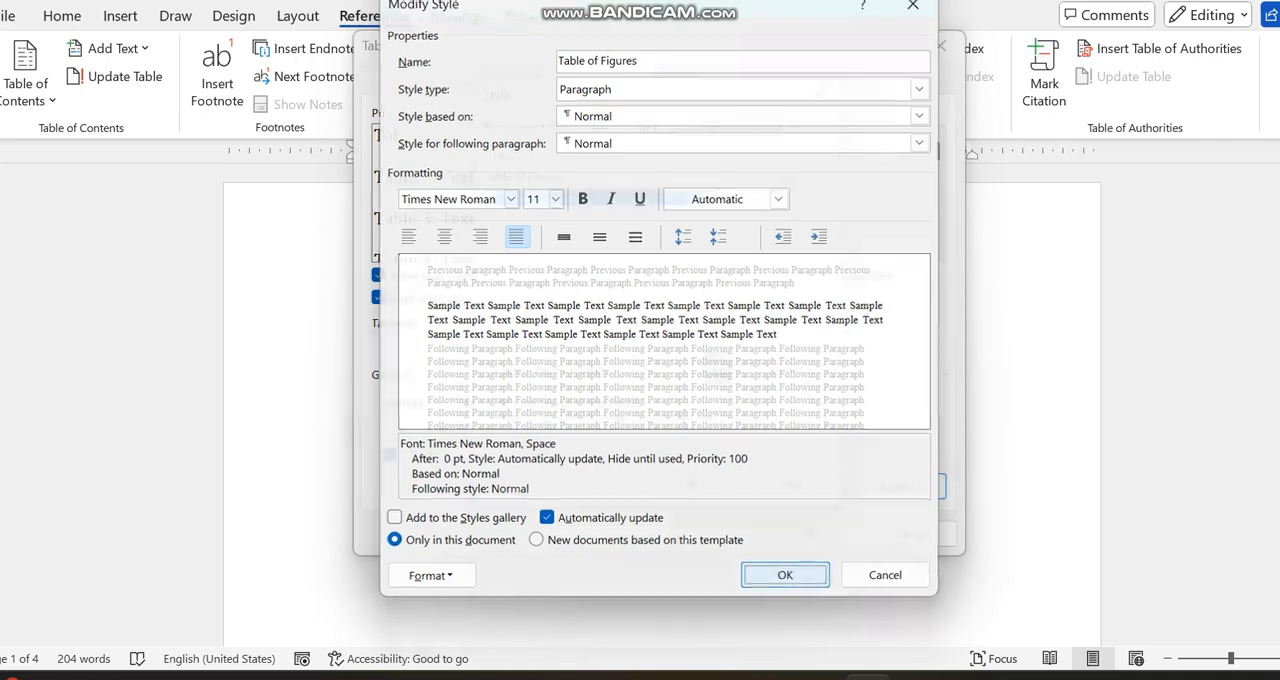
{"action": "left_click", "coordinate": [786, 576]}
{"action": "key", "text": "Return"}
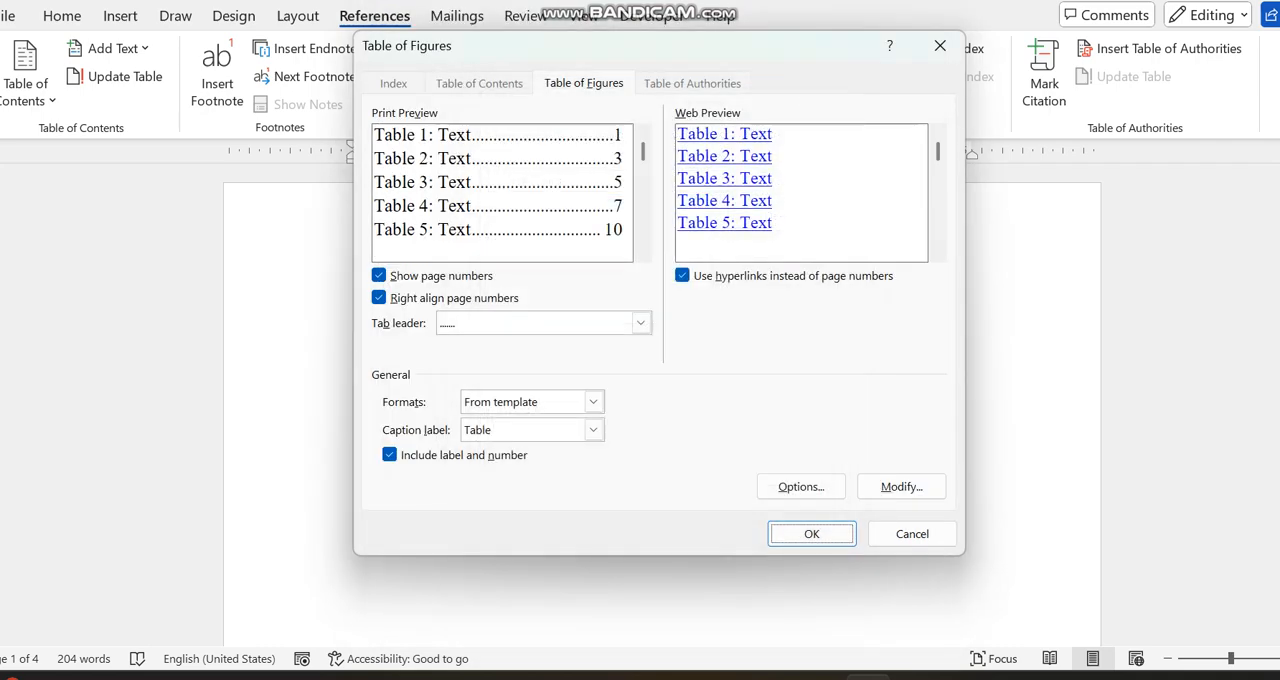
{"action": "key", "text": "Return"}
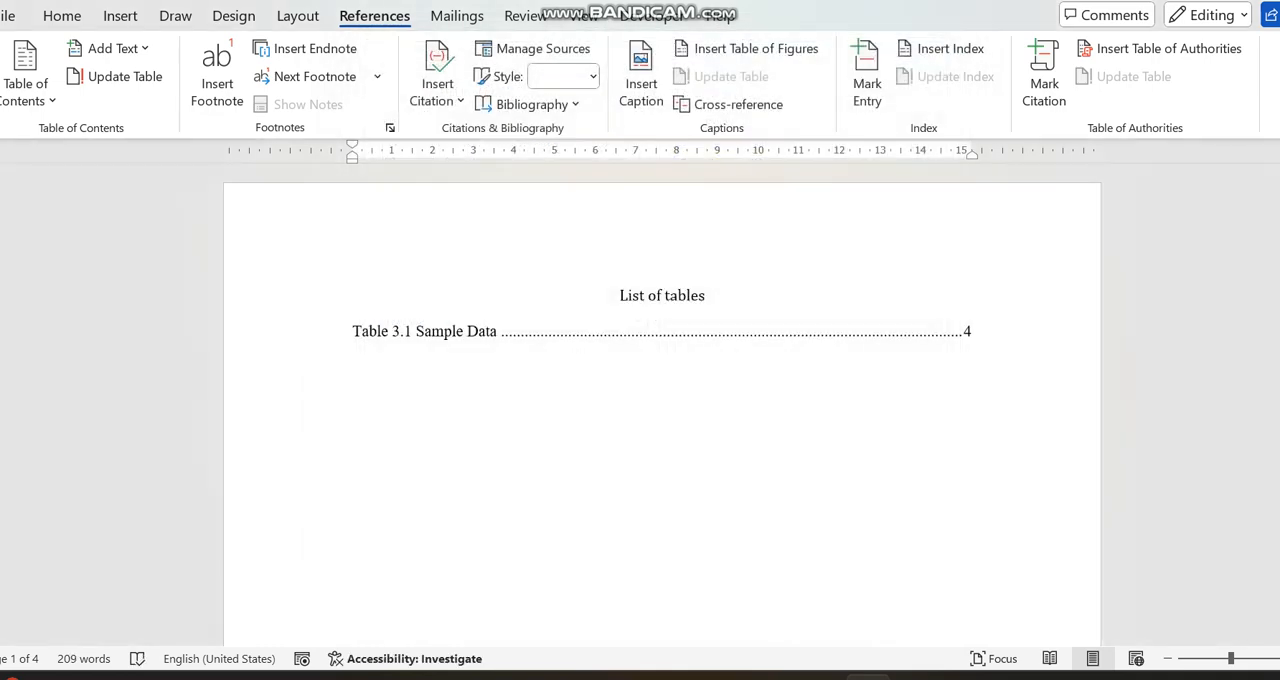
{"action": "left_click", "coordinate": [972, 331]}
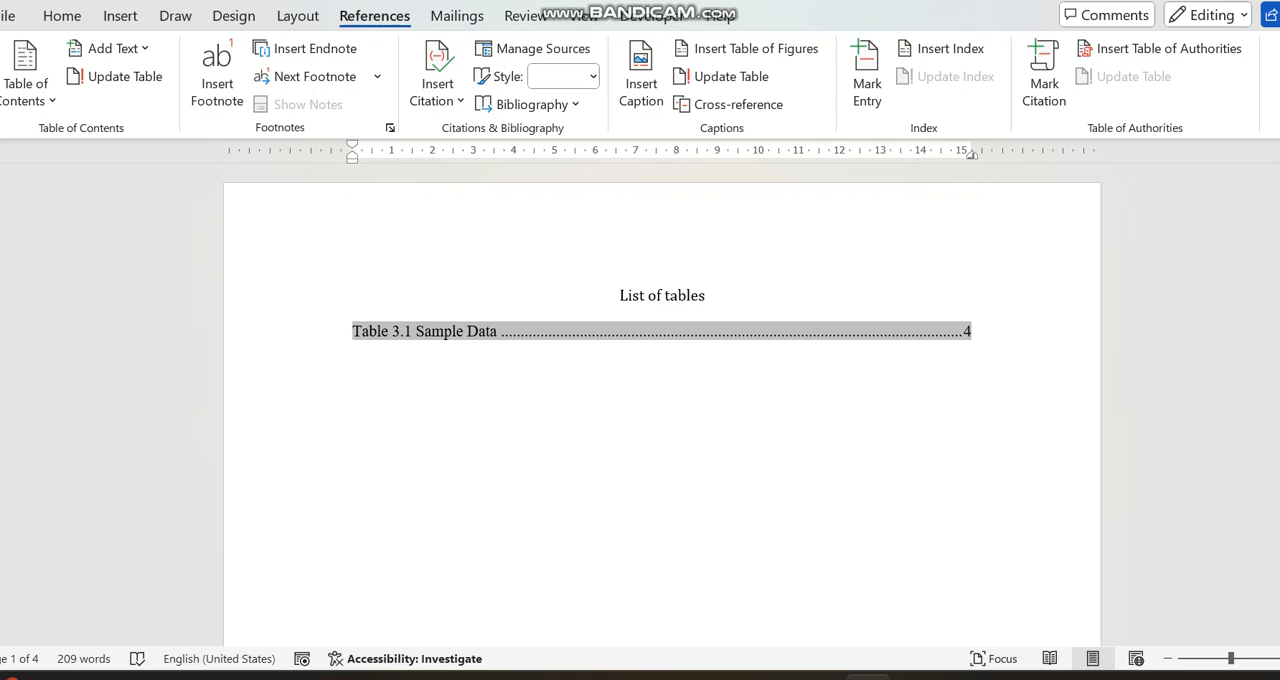
- Remove the empty line above the "List of figures" heading and add a new line below it
{"action": "left_click_drag", "start_coordinate": [1279, 198], "coordinate": [1279, 240]}
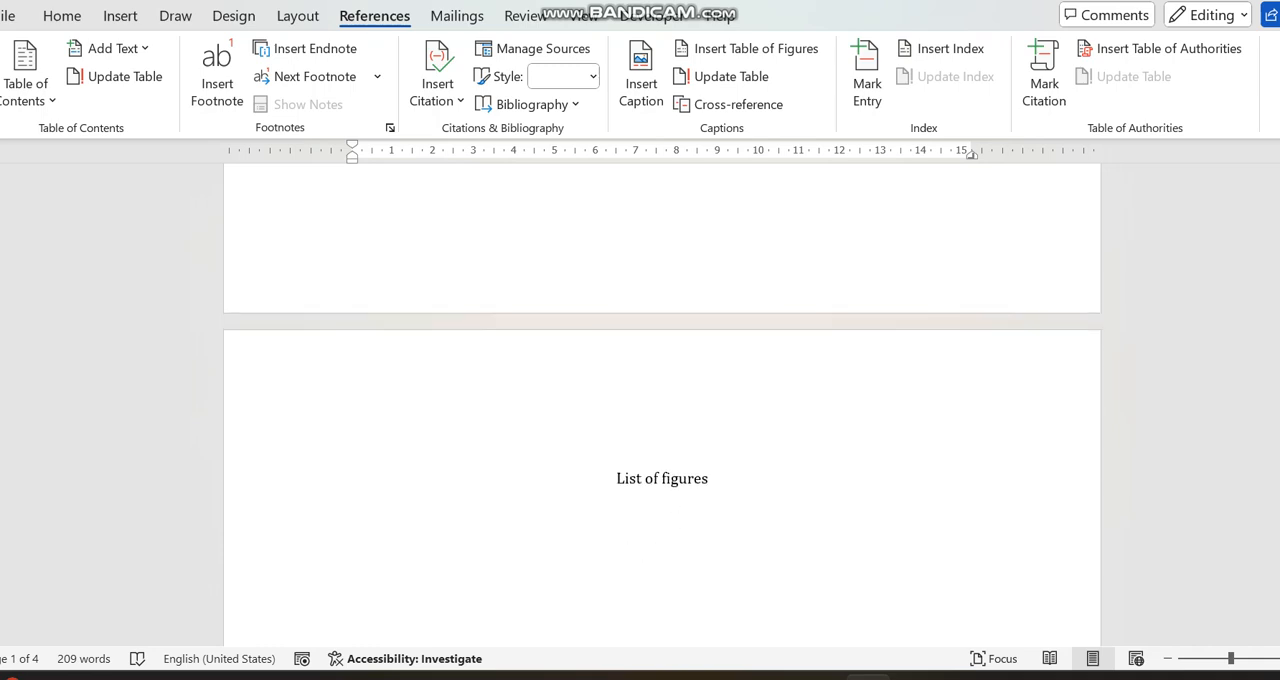
{"action": "left_click", "coordinate": [662, 443]}
{"action": "key", "text": "Delete"}
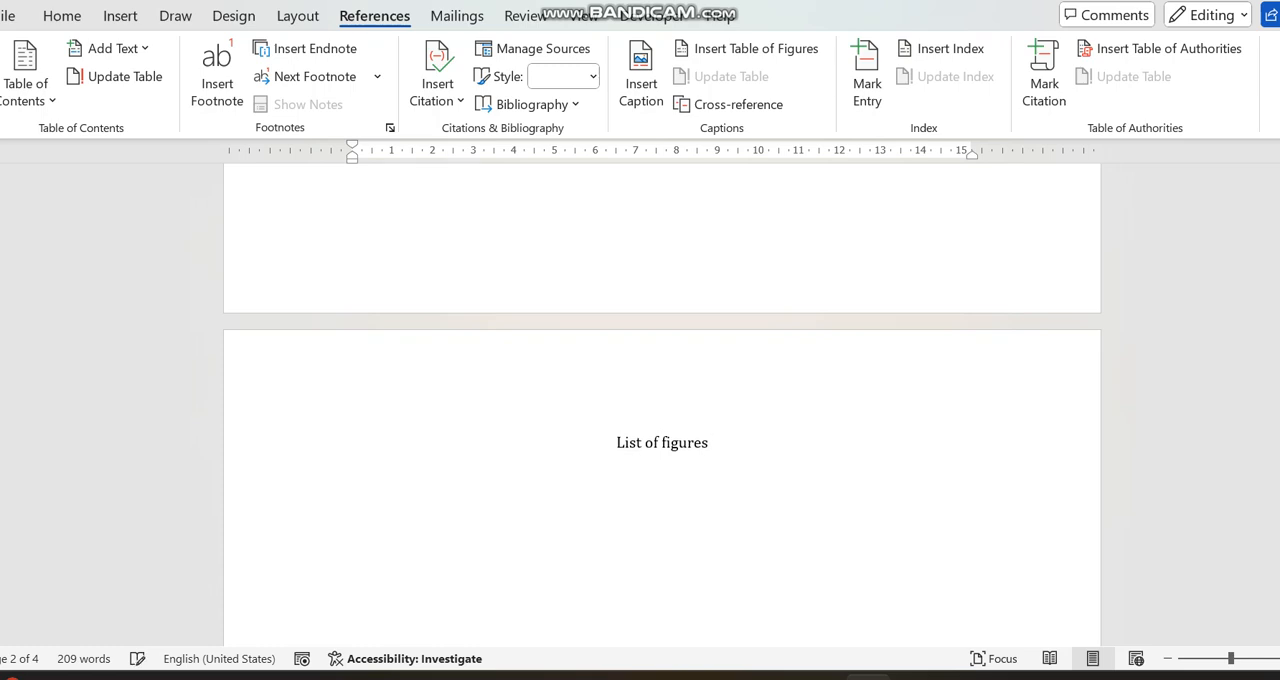
{"action": "key", "text": "Return"}
- Insert a table of figures with the Figure caption label below "List of figures", keeping the Times New Roman Table of Figures style
{"action": "left_click", "coordinate": [746, 48]}
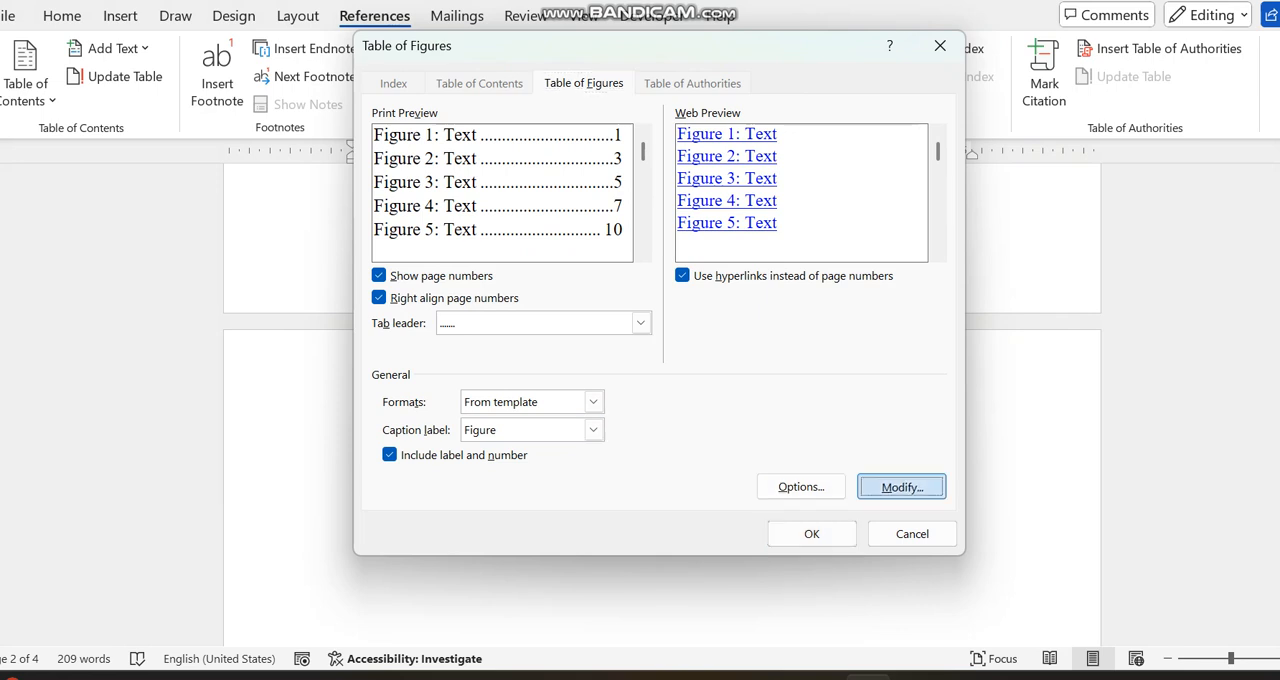
{"action": "left_click", "coordinate": [901, 486]}
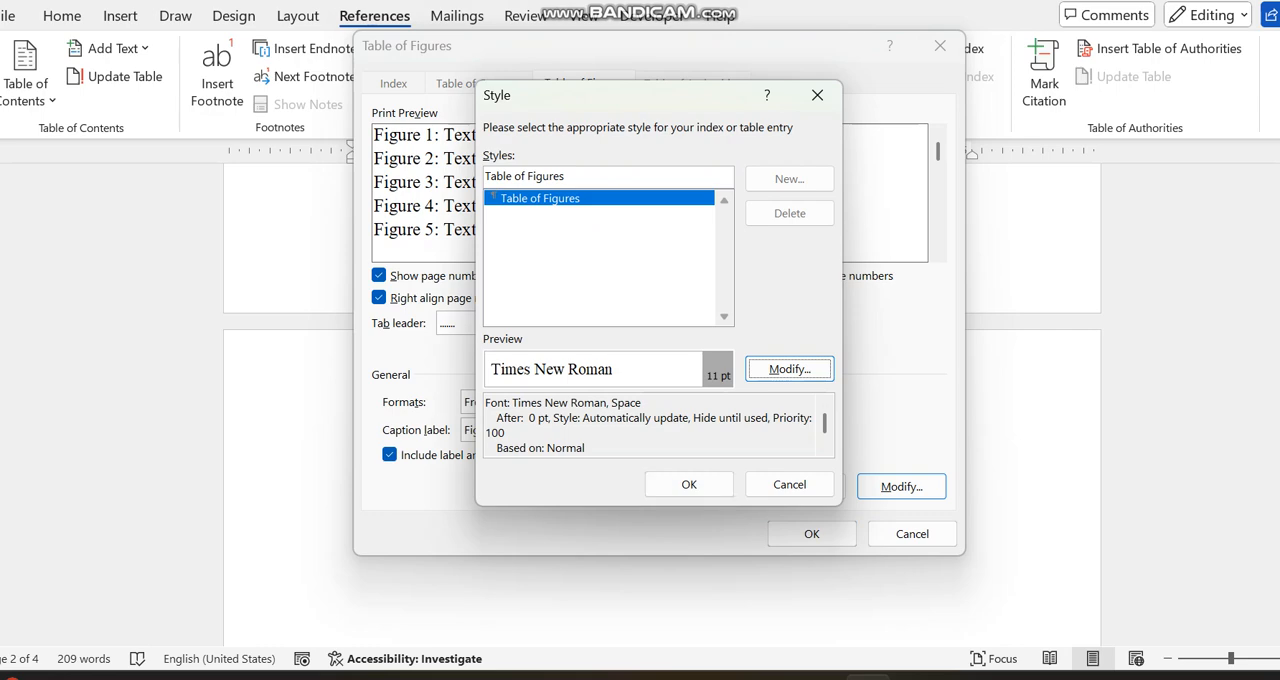
{"action": "left_click", "coordinate": [789, 369]}
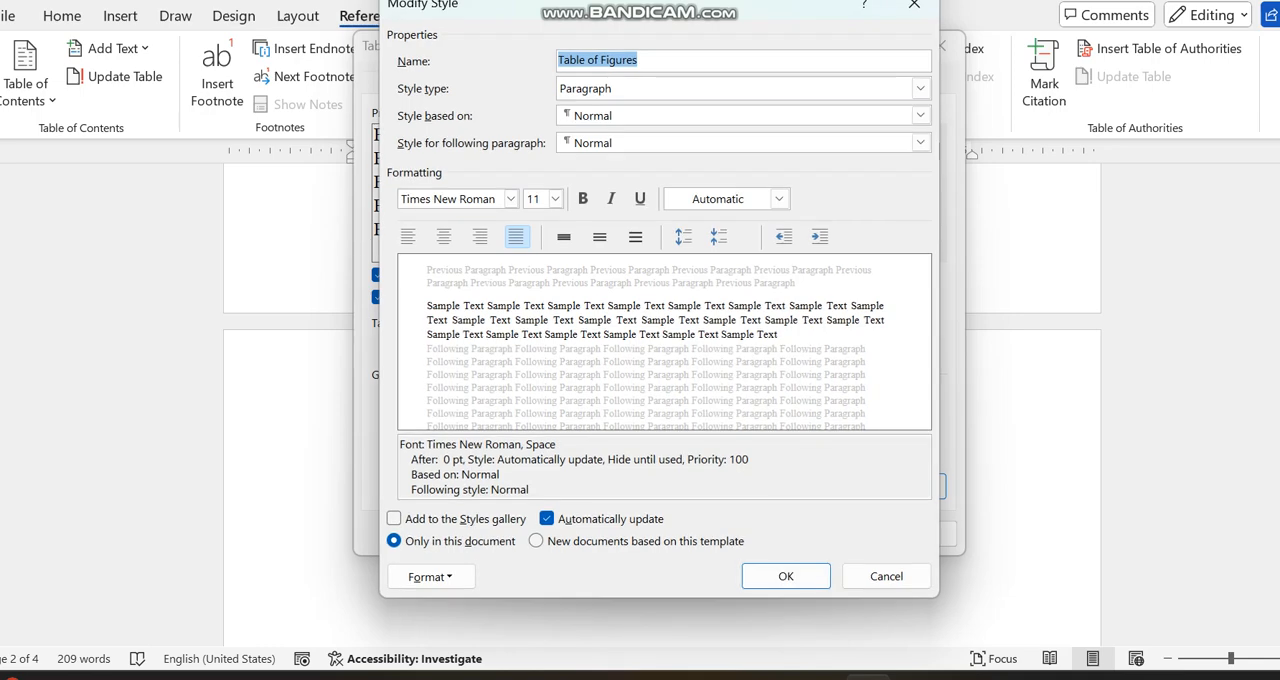
{"action": "left_click", "coordinate": [786, 576]}
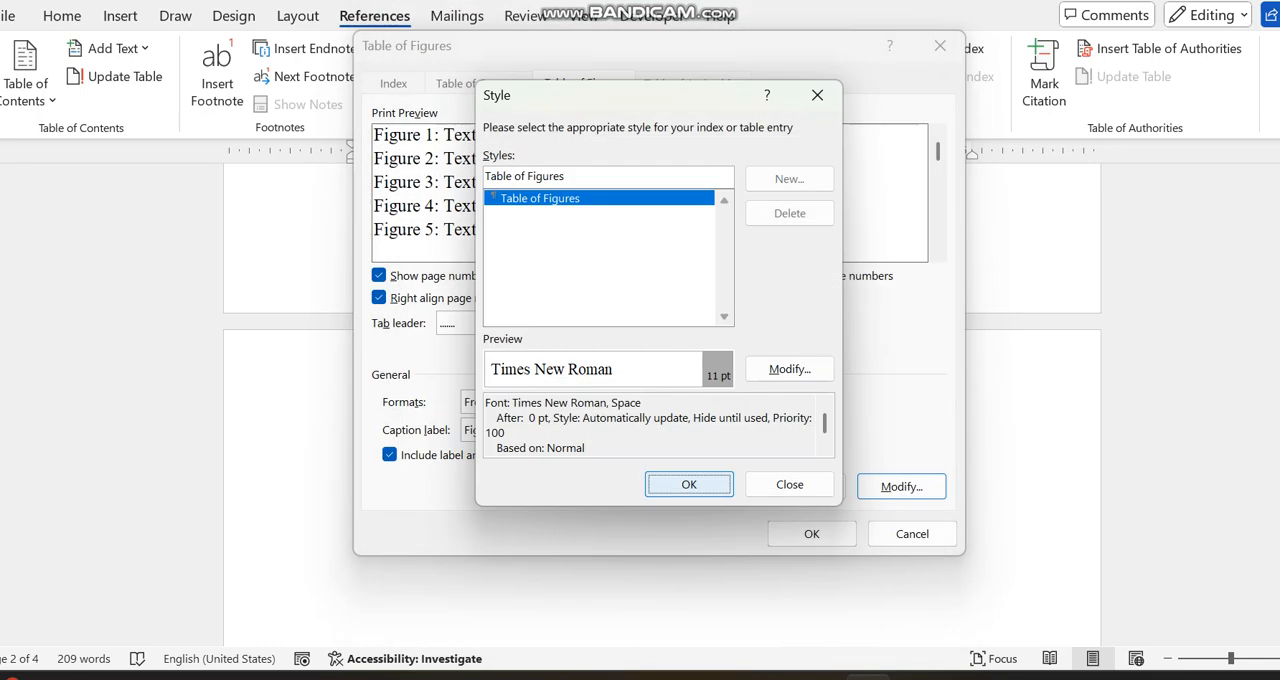
{"action": "left_click", "coordinate": [689, 484]}
{"action": "left_click", "coordinate": [811, 533]}
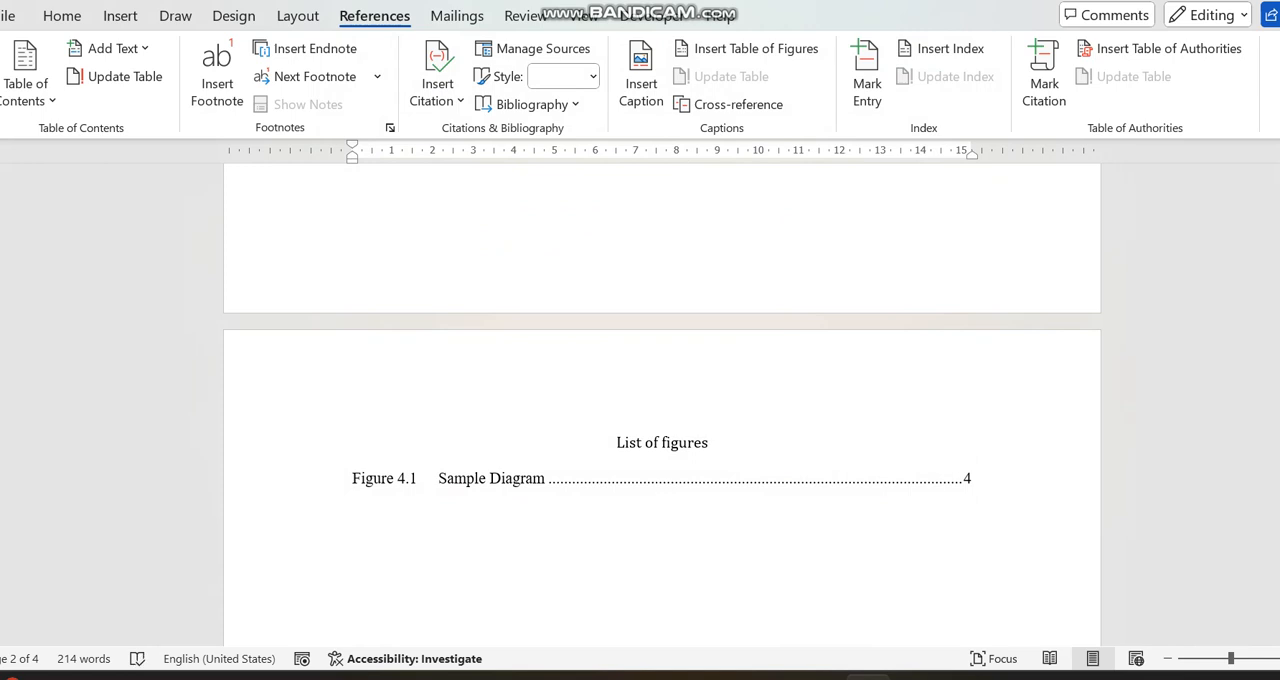
- Update the table of contents using the page numbers only option
{"action": "scroll", "coordinate": [661, 400], "scroll_direction": "up", "scroll_amount": 5}
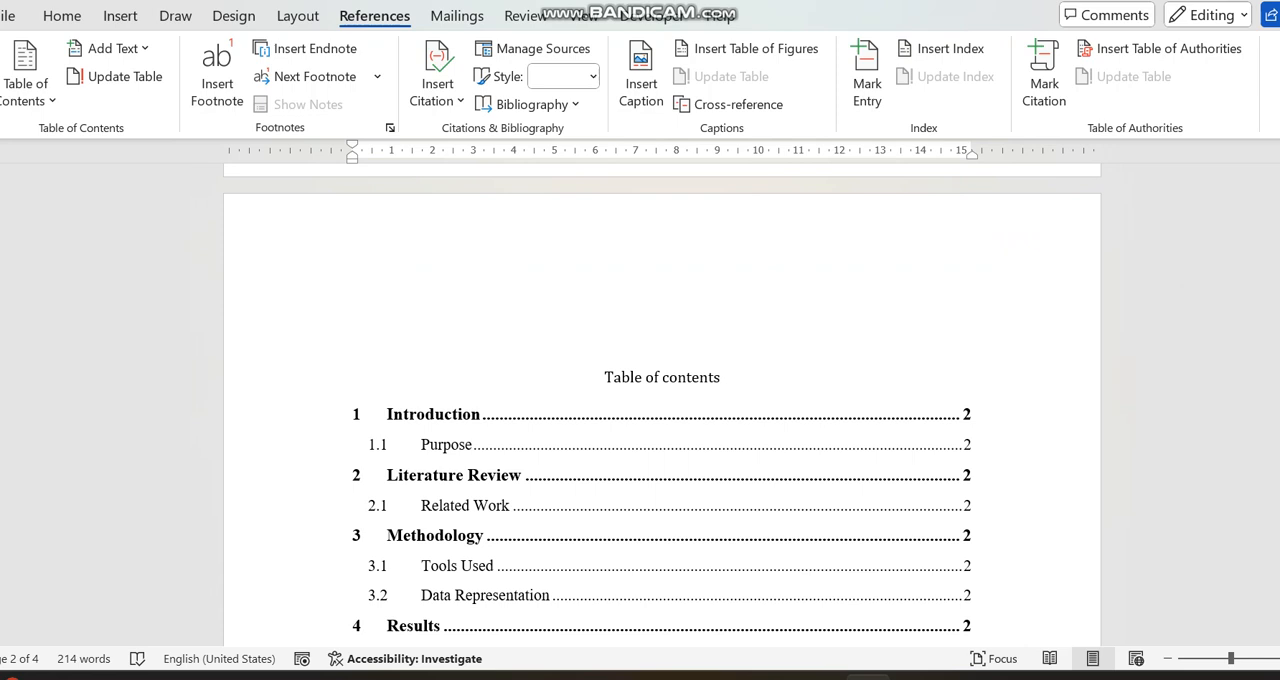
{"action": "scroll", "coordinate": [662, 305], "scroll_direction": "down", "scroll_amount": 2}
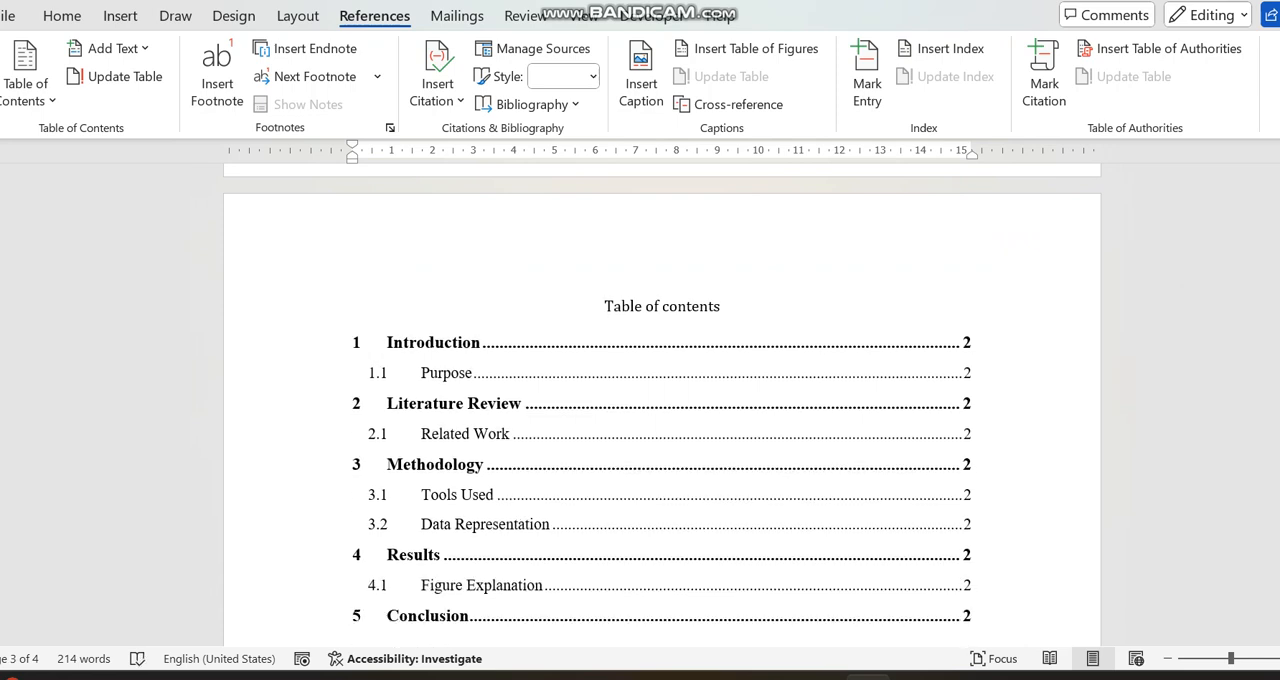
{"action": "left_click", "coordinate": [417, 342]}
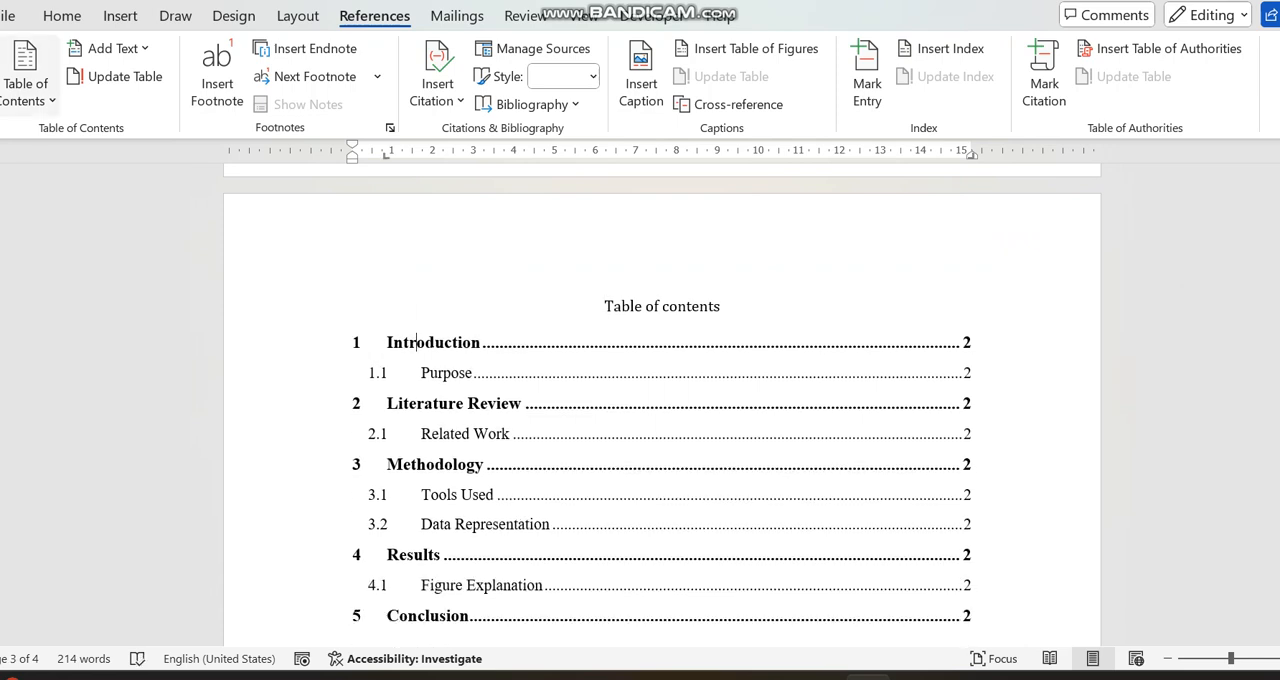
{"action": "left_click", "coordinate": [114, 76]}
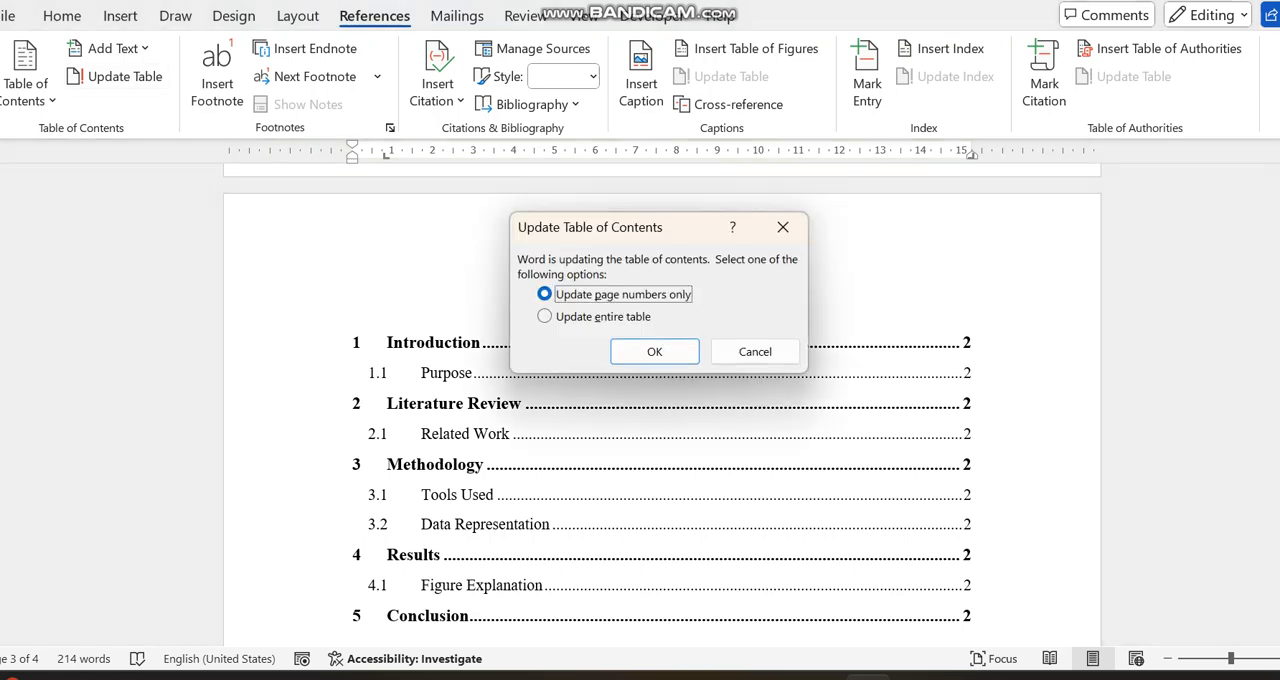
{"action": "left_click", "coordinate": [655, 352]}
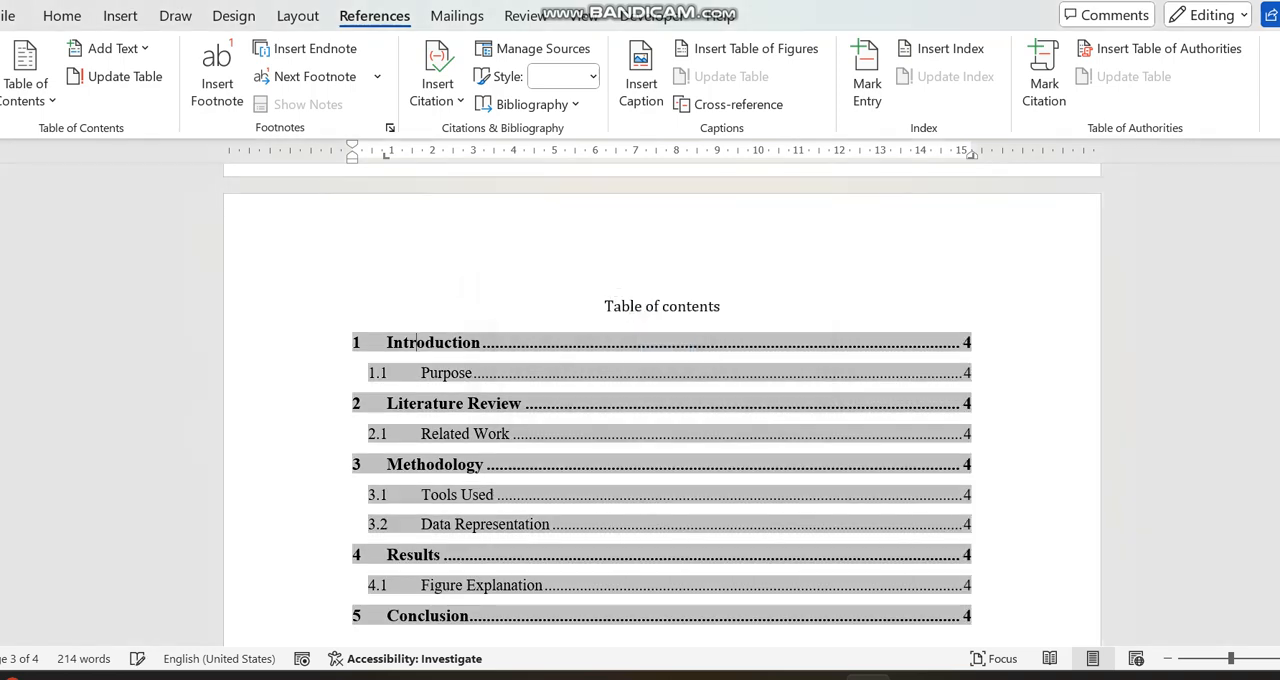
{"action": "left_click", "coordinate": [964, 434]}
{"action": "mouse_move", "coordinate": [1279, 426]}
{"action": "left_mouse_down"}
{"action": "mouse_move", "coordinate": [1279, 476]}
{"action": "mouse_move", "coordinate": [1279, 379]}
{"action": "mouse_move", "coordinate": [1279, 416]}
{"action": "left_mouse_up"}
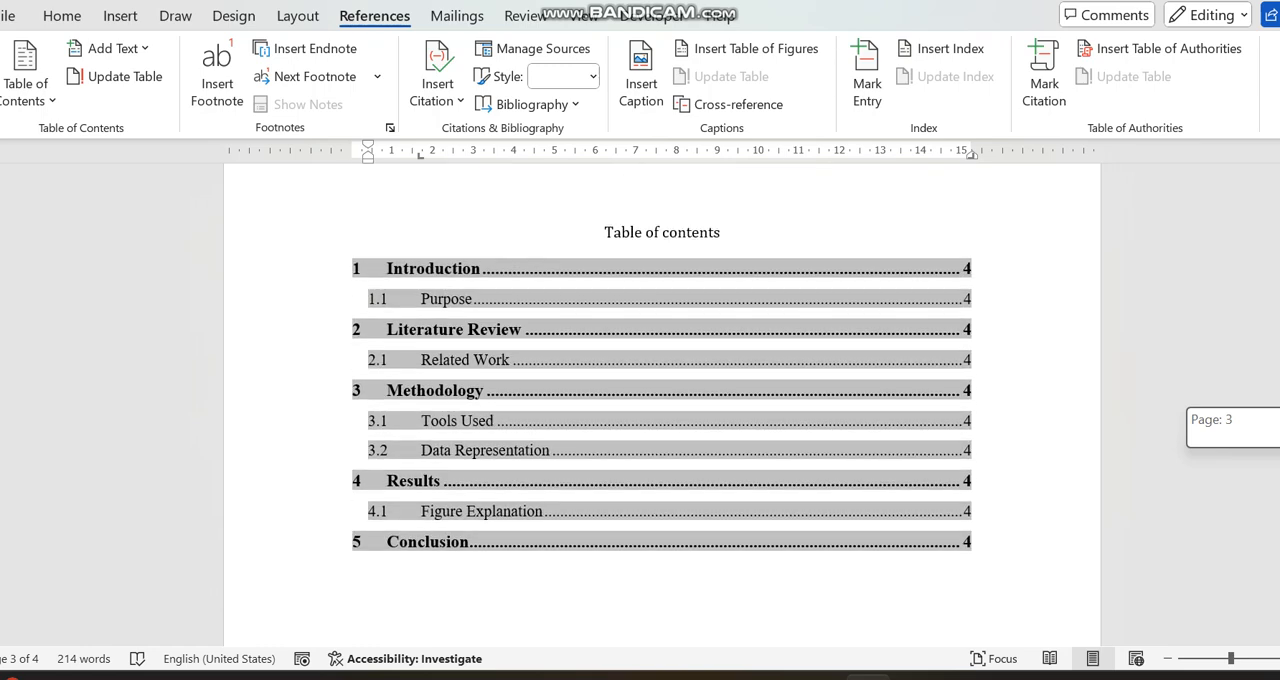
{"action": "left_click_drag", "start_coordinate": [1279, 416], "coordinate": [1279, 380]}
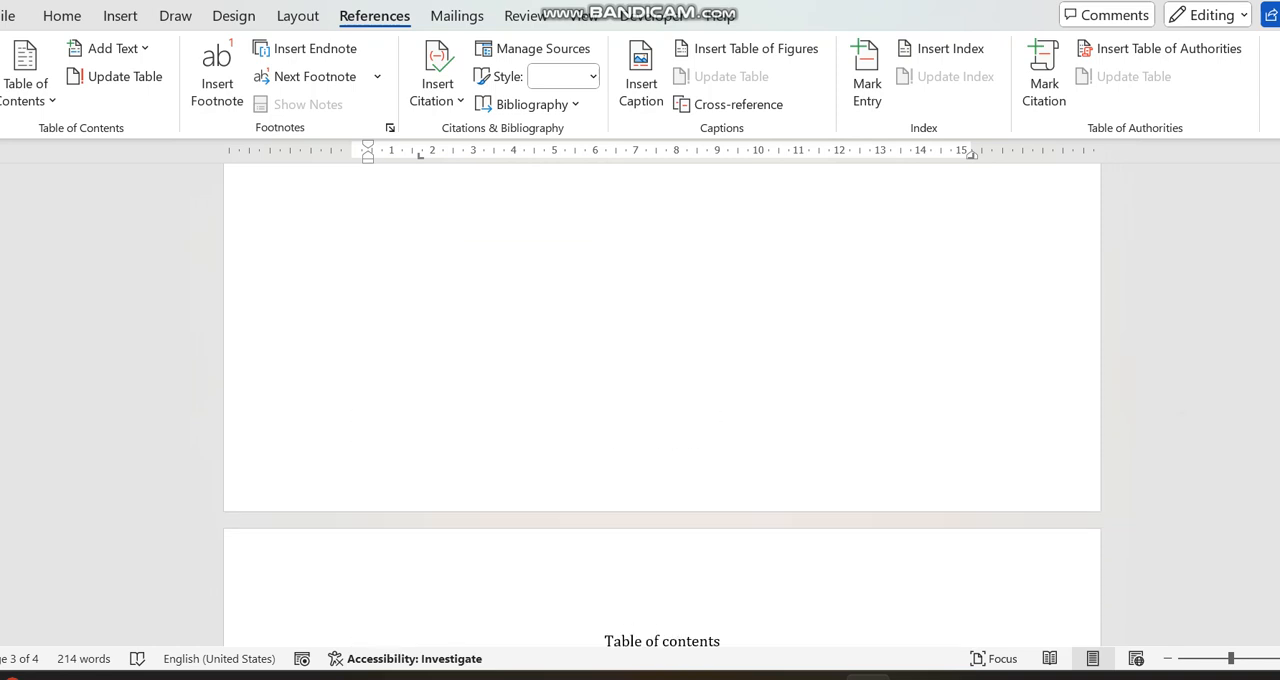